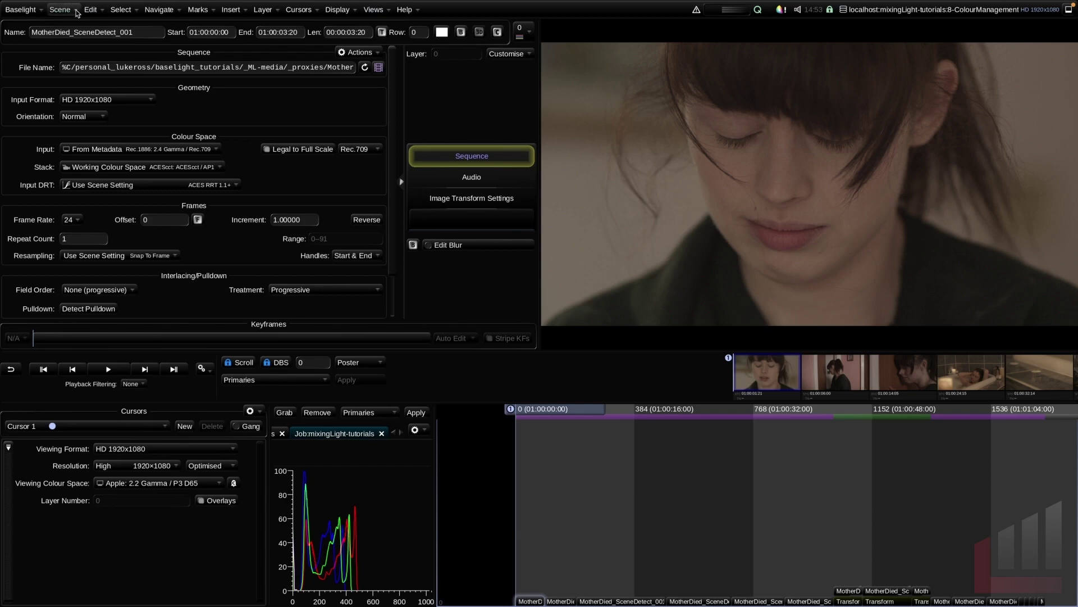
# Close the 8-ColourManagement scene and start a New Scene in the mixingLight-tutorials job.
pyautogui.click(60, 9)
pyautogui.click(94, 105)
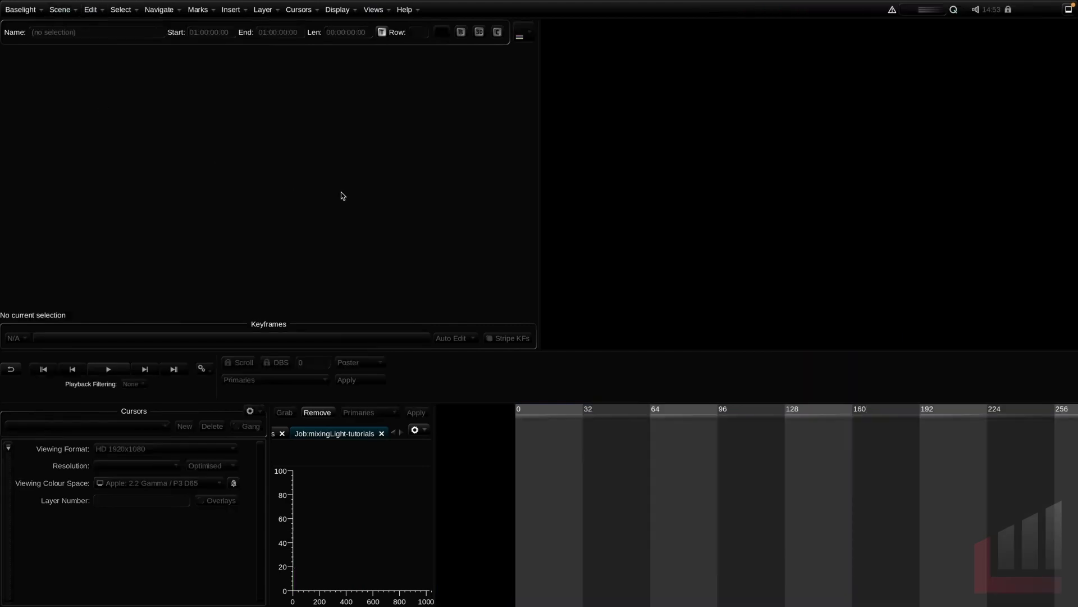
pyautogui.click(815, 49)
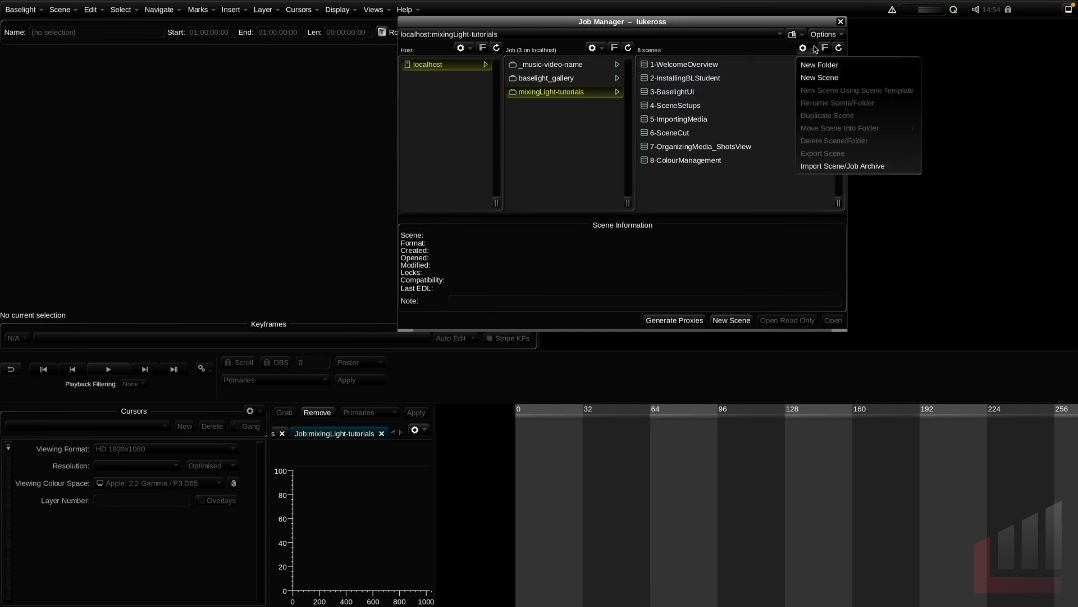
pyautogui.click(811, 81)
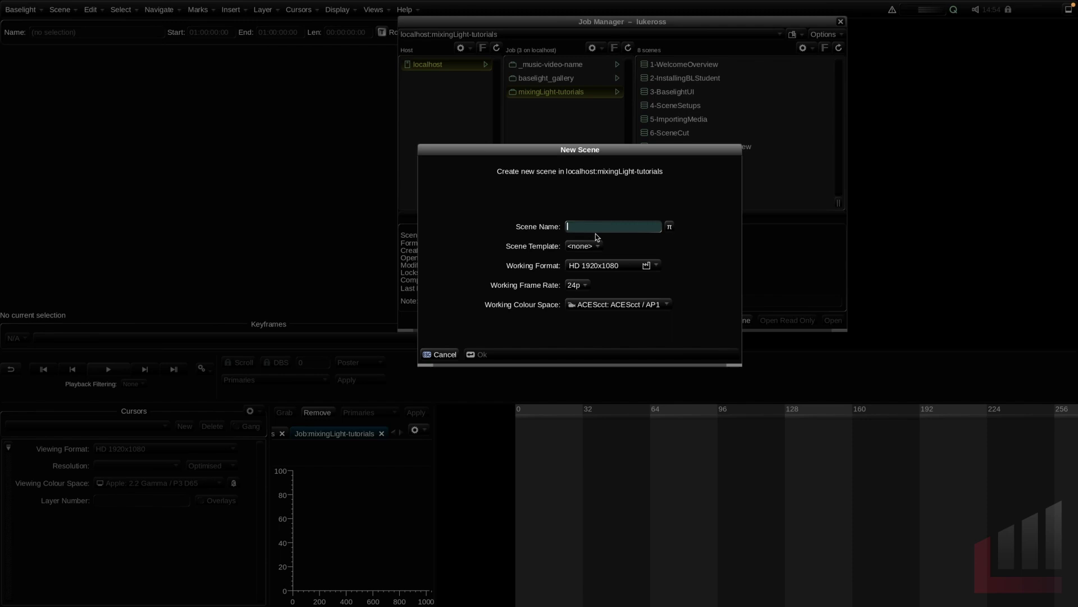
# Name the scene Colour-Space-Test and keep ACEScct: ACEScct / AP1 as working colour space.
pyautogui.write('Colour-Space-Test')
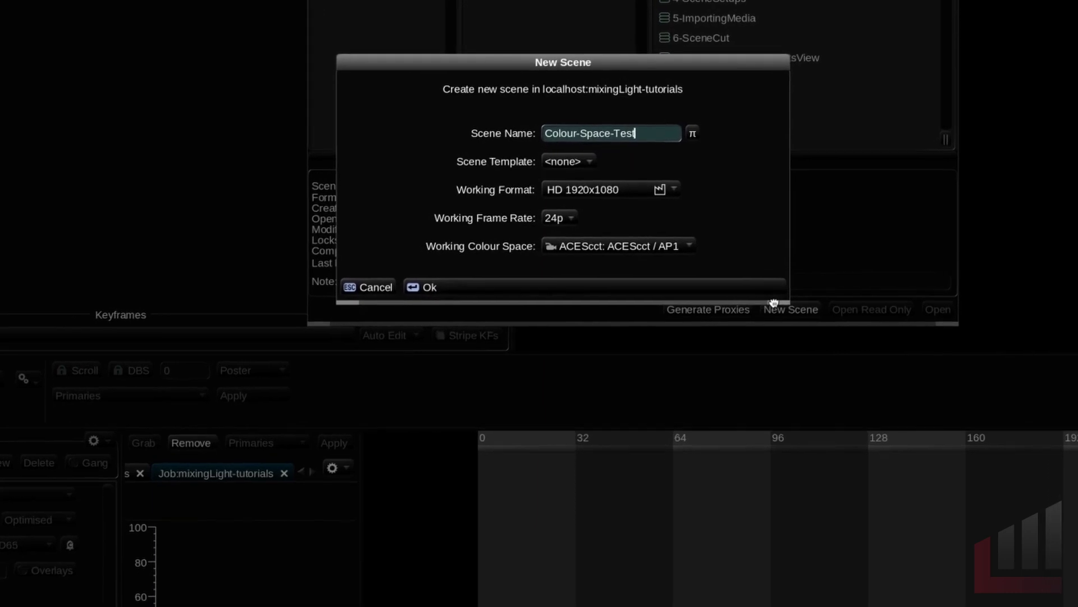
pyautogui.click(697, 238)
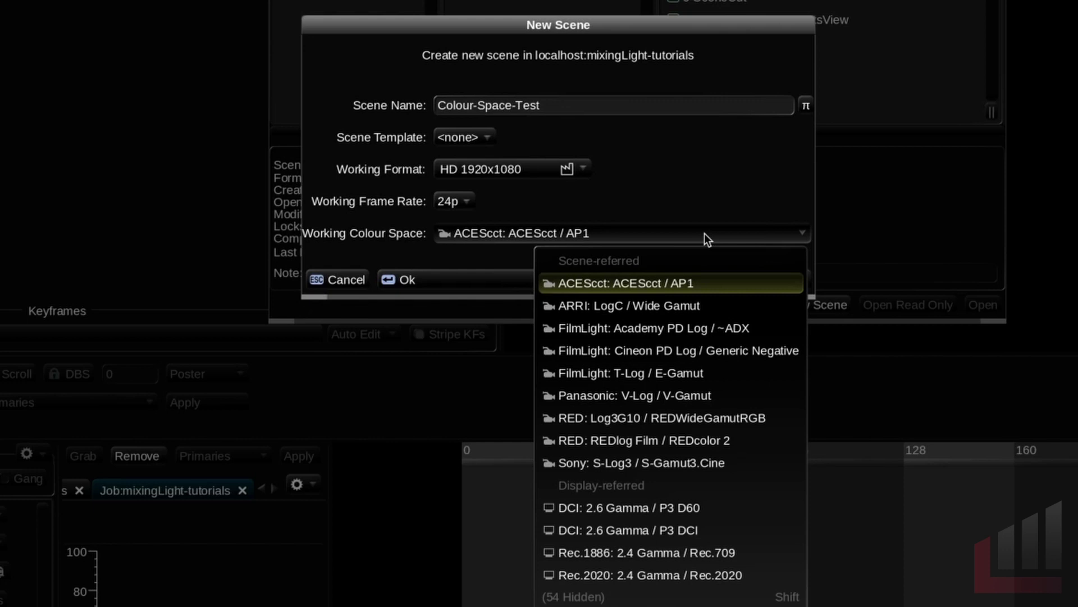
pyautogui.click(767, 159)
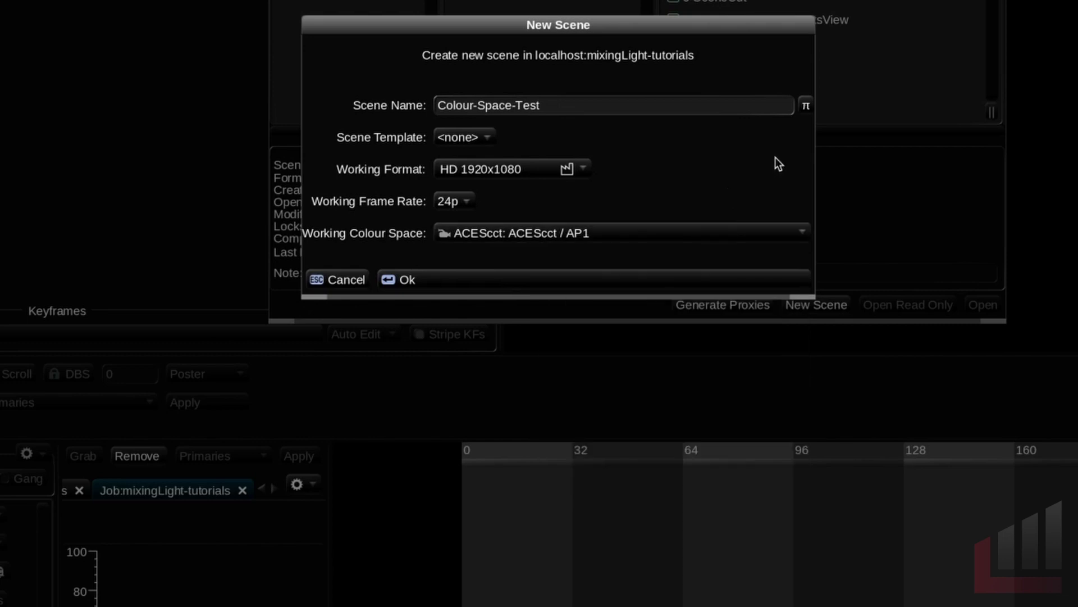
pyautogui.click(718, 232)
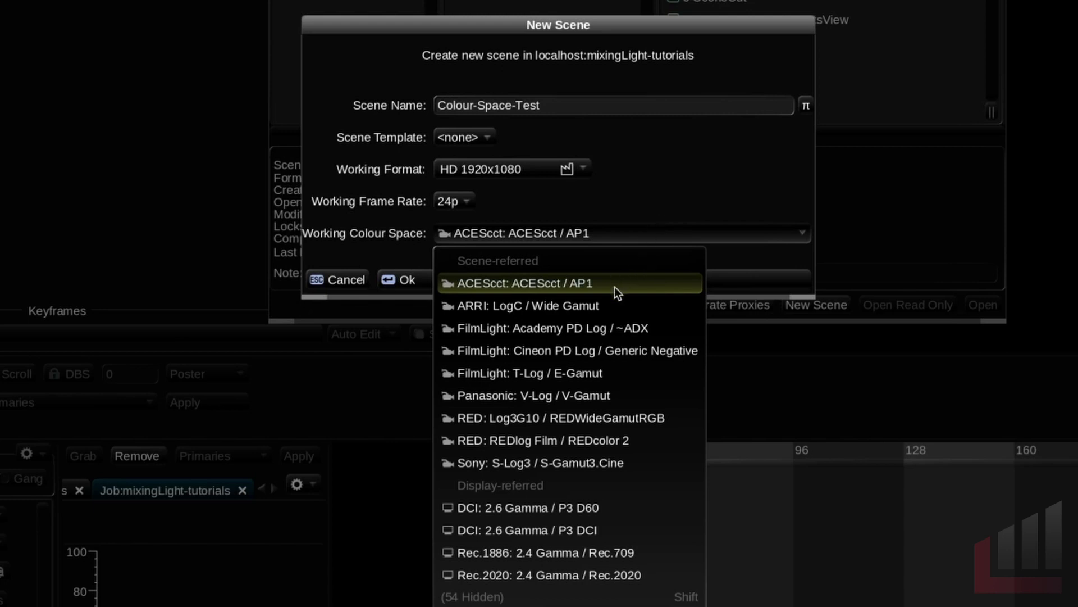
pyautogui.moveTo(614, 287)
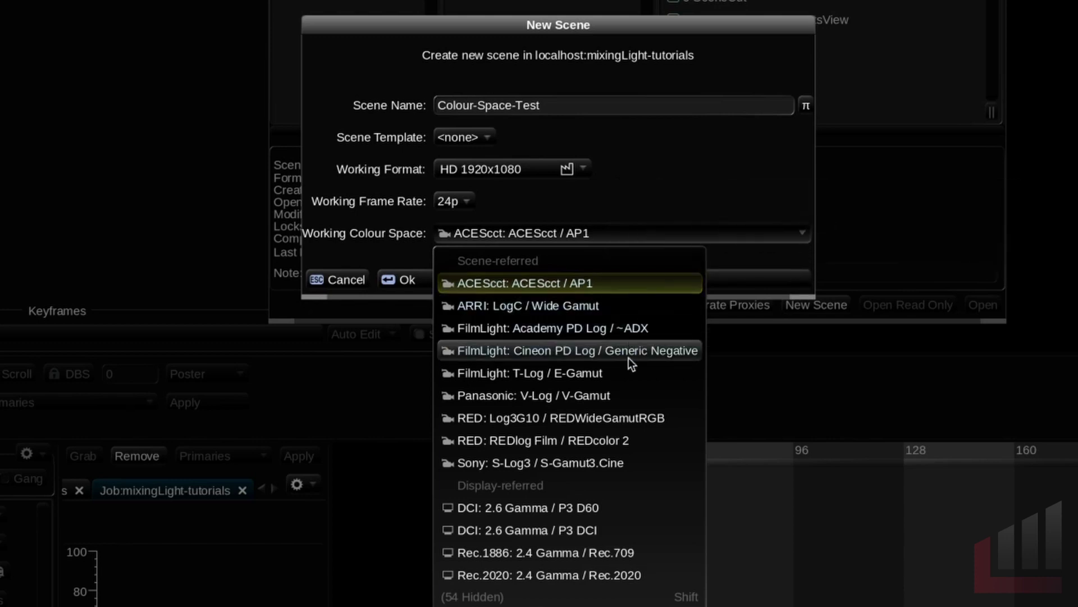
pyautogui.moveTo(628, 369)
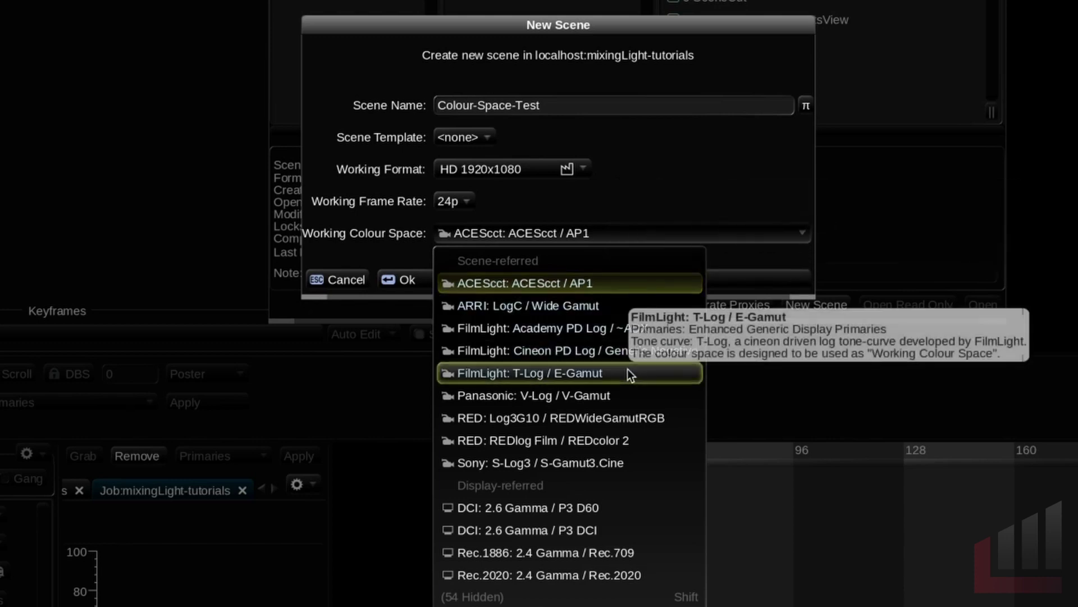
pyautogui.click(590, 288)
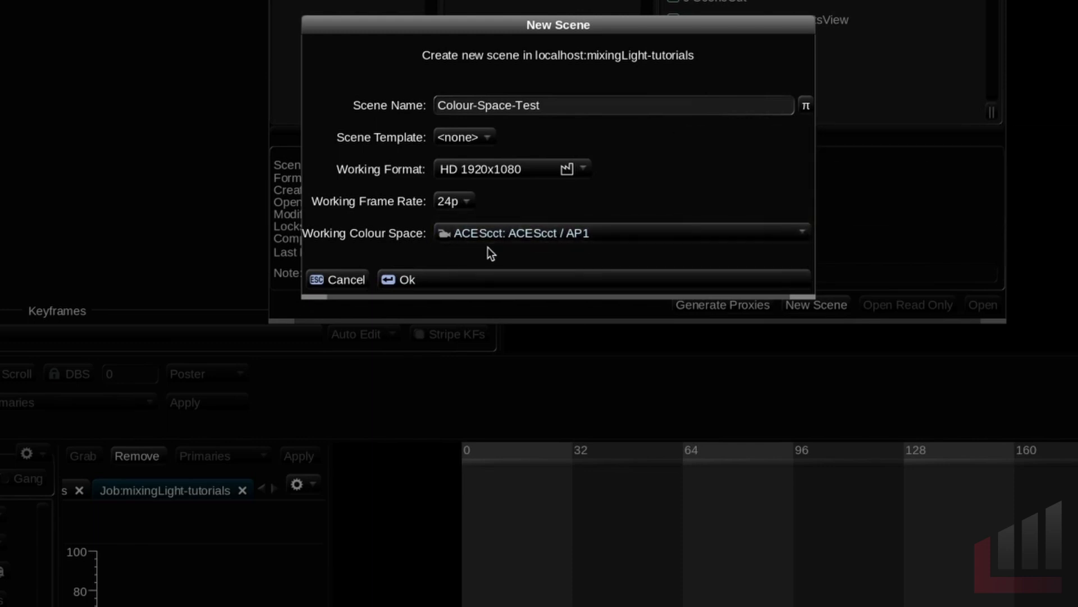
# Cancel the new scene, reopen 8-ColourManagement and close the Job Manager.
pyautogui.click(339, 279)
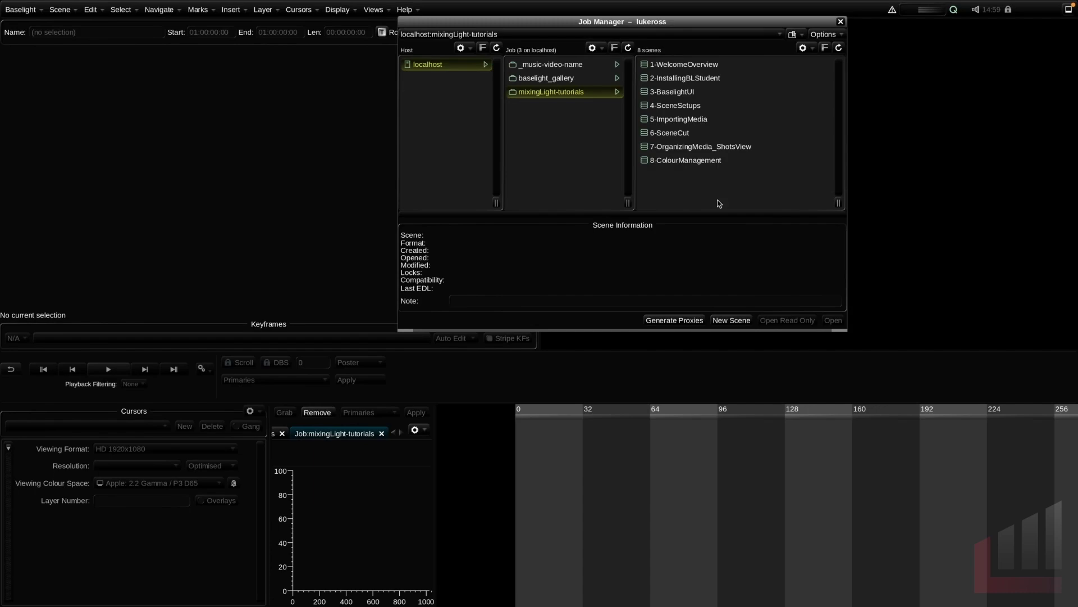
pyautogui.doubleClick(721, 162)
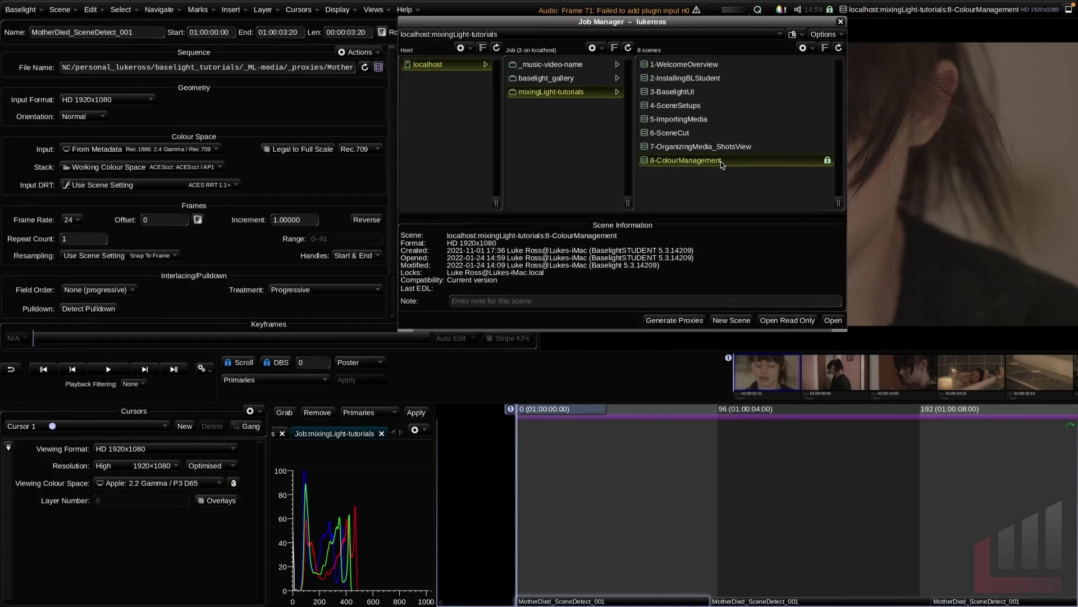
pyautogui.click(841, 22)
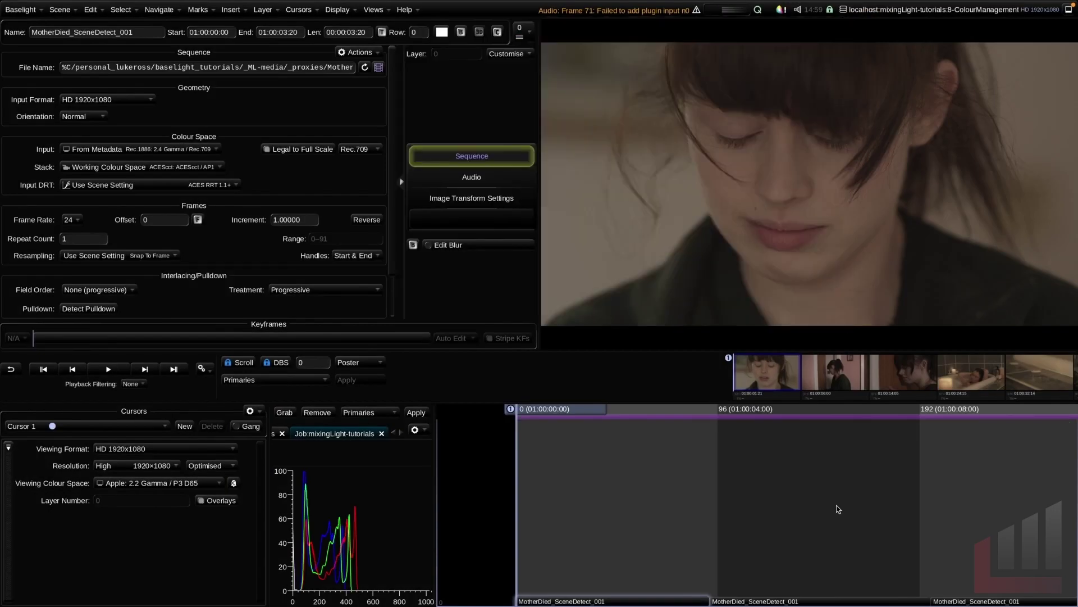
pyautogui.scroll(-5, 838, 509)
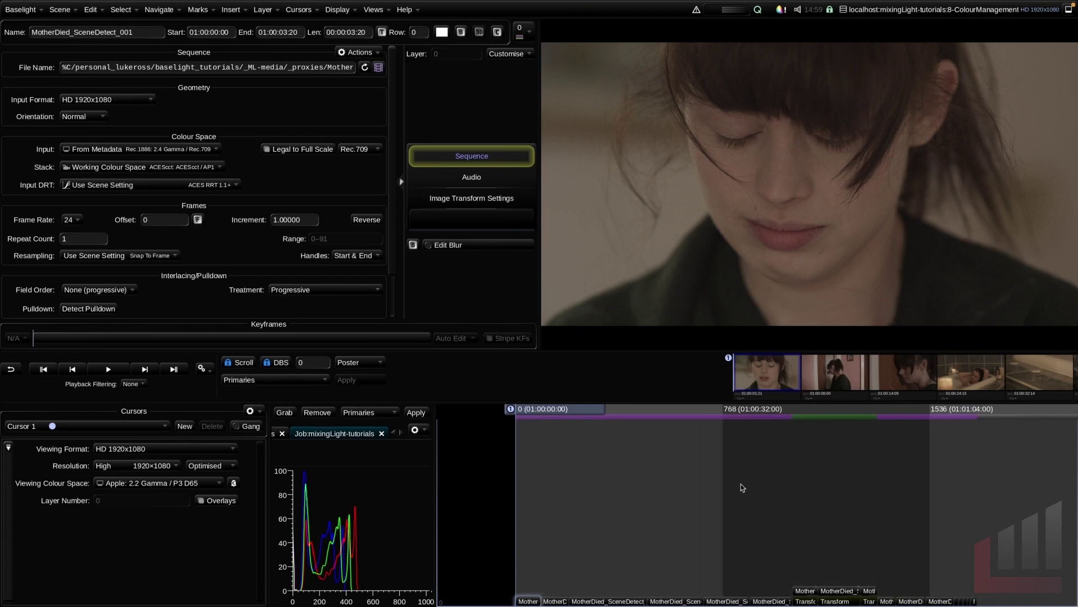
pyautogui.scroll(2, 743, 486)
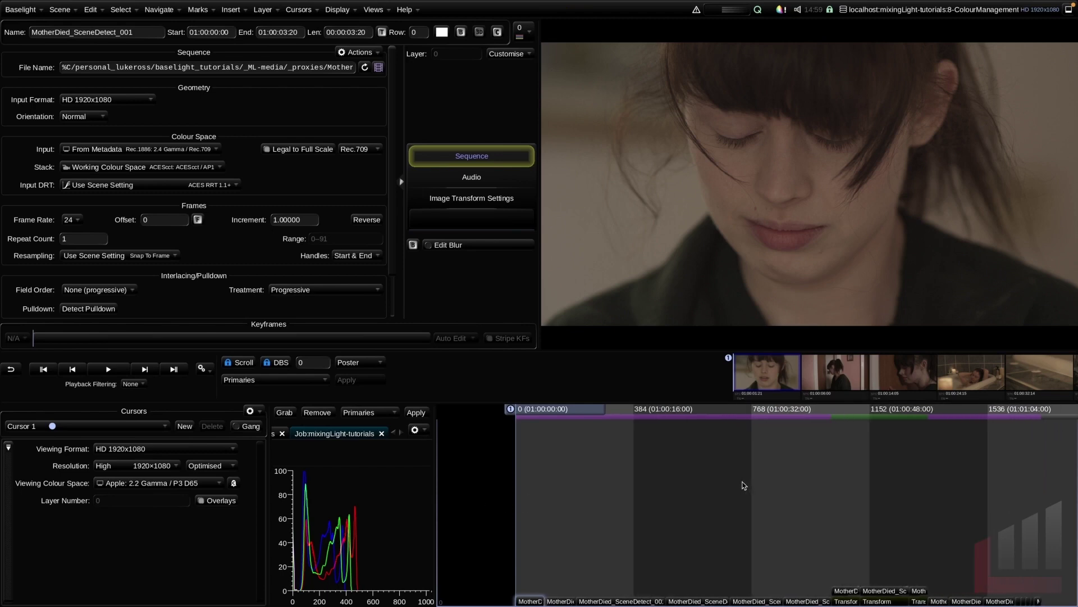
pyautogui.click(386, 12)
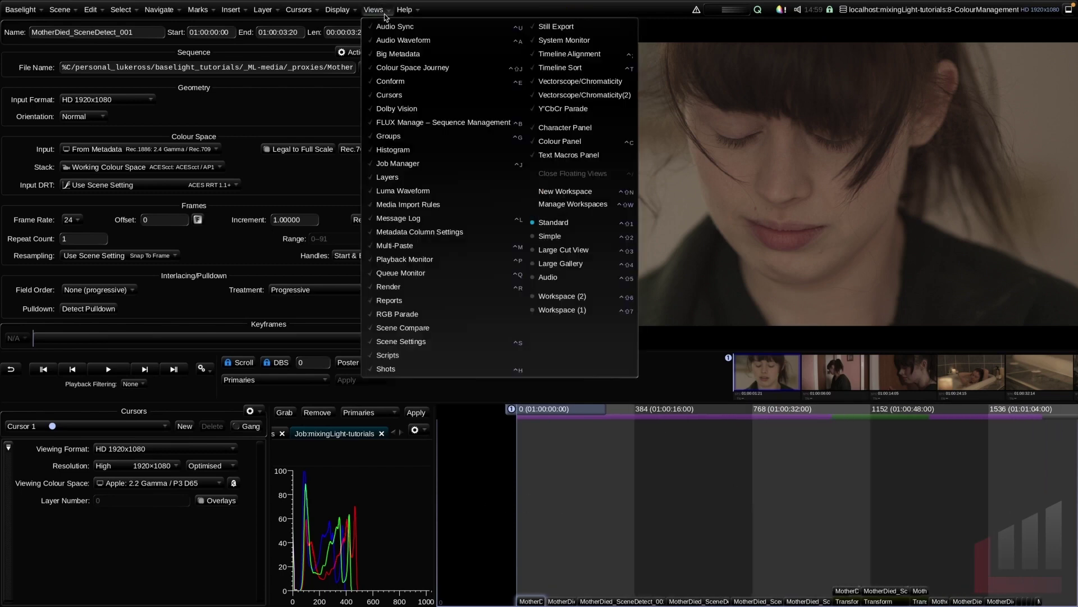
pyautogui.click(443, 339)
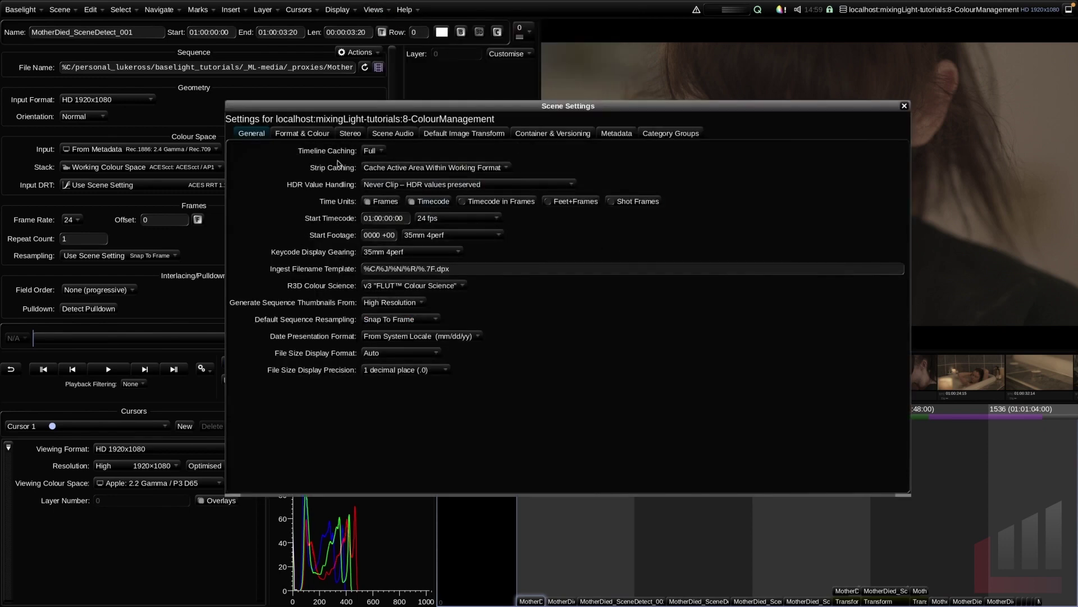
pyautogui.click(319, 133)
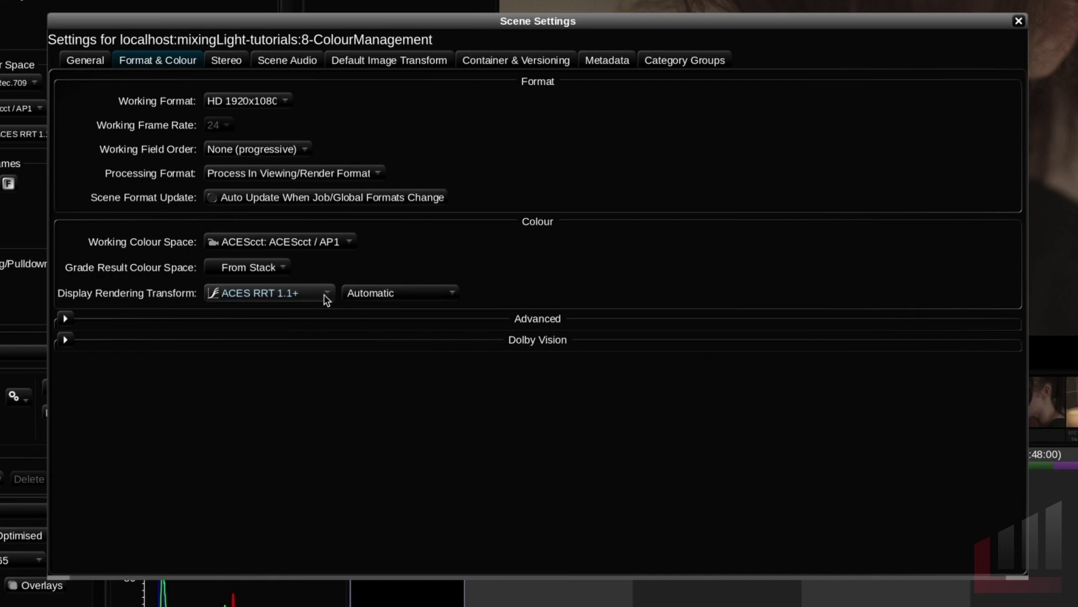
pyautogui.click(326, 298)
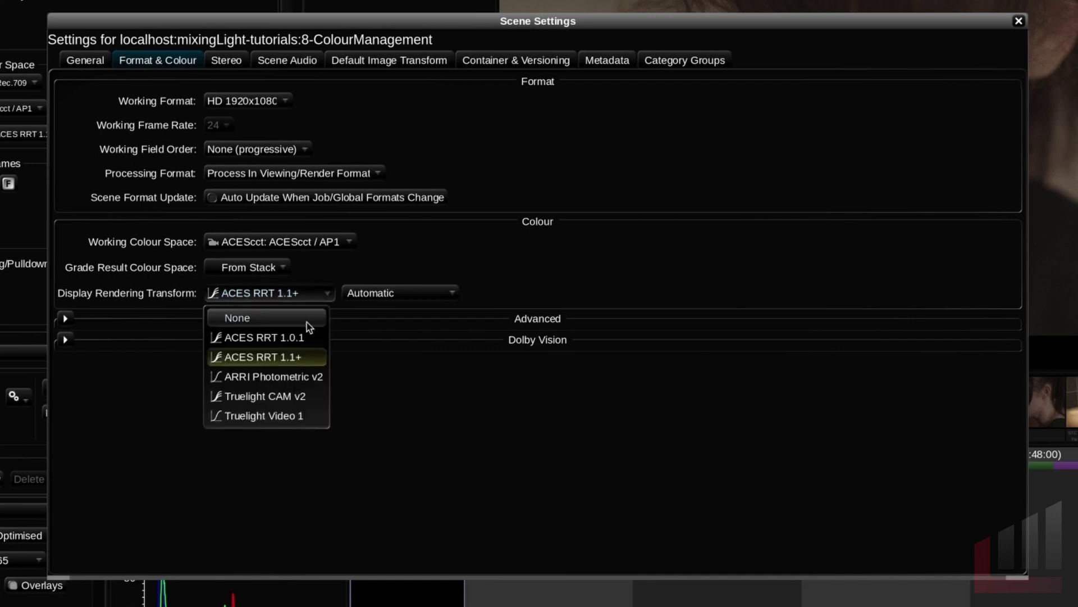
pyautogui.click(293, 359)
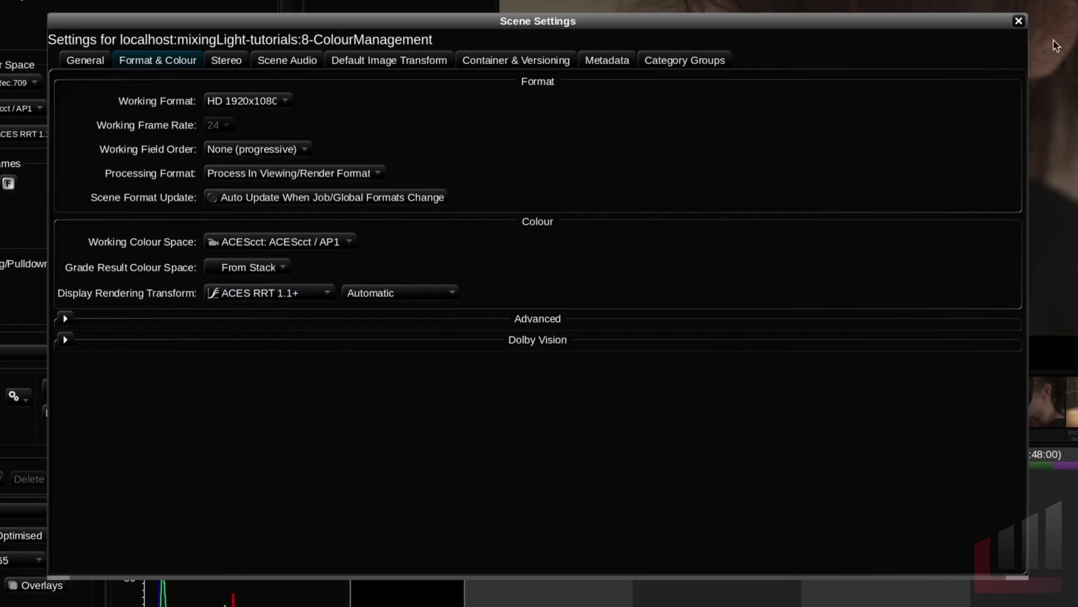
pyautogui.click(1019, 21)
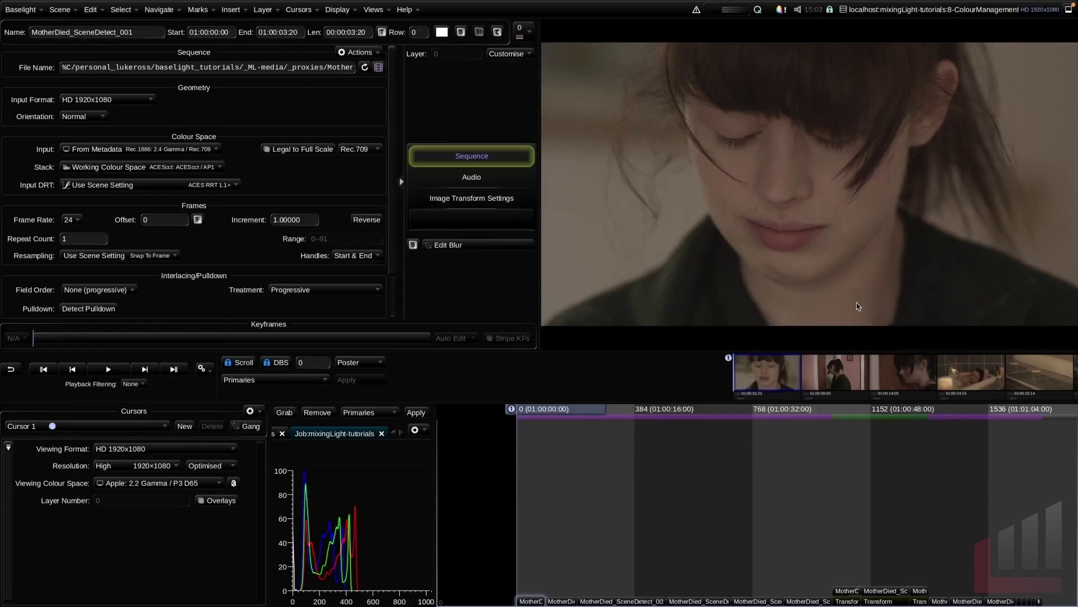
# Widen the sequence settings and try RED Linear, Sony S-Log3 and ACES Linear as clip input.
pyautogui.scroll(3, 570, 514)
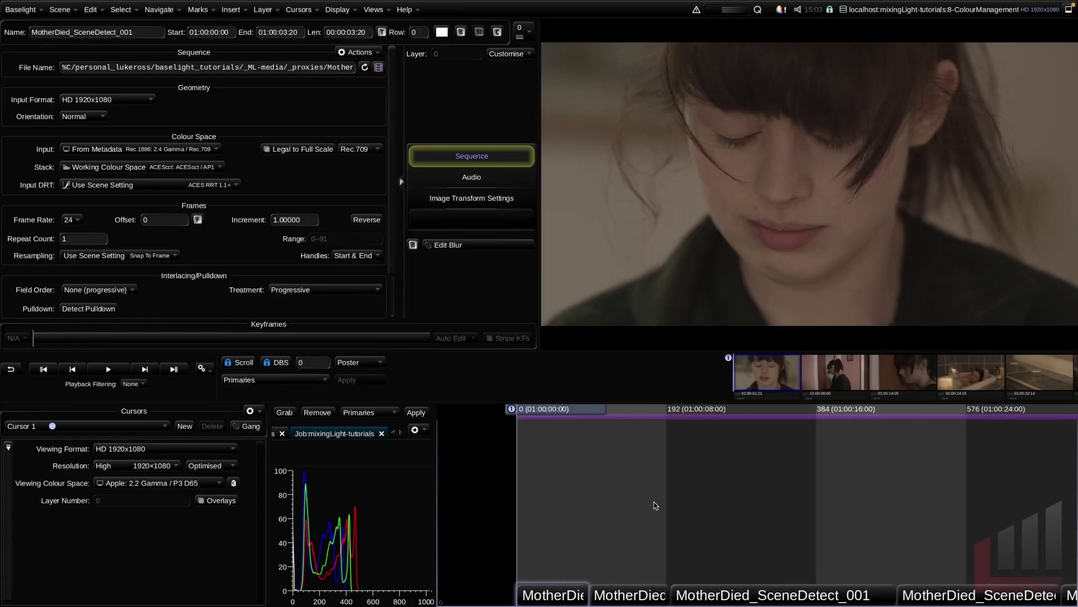
pyautogui.scroll(2, 657, 507)
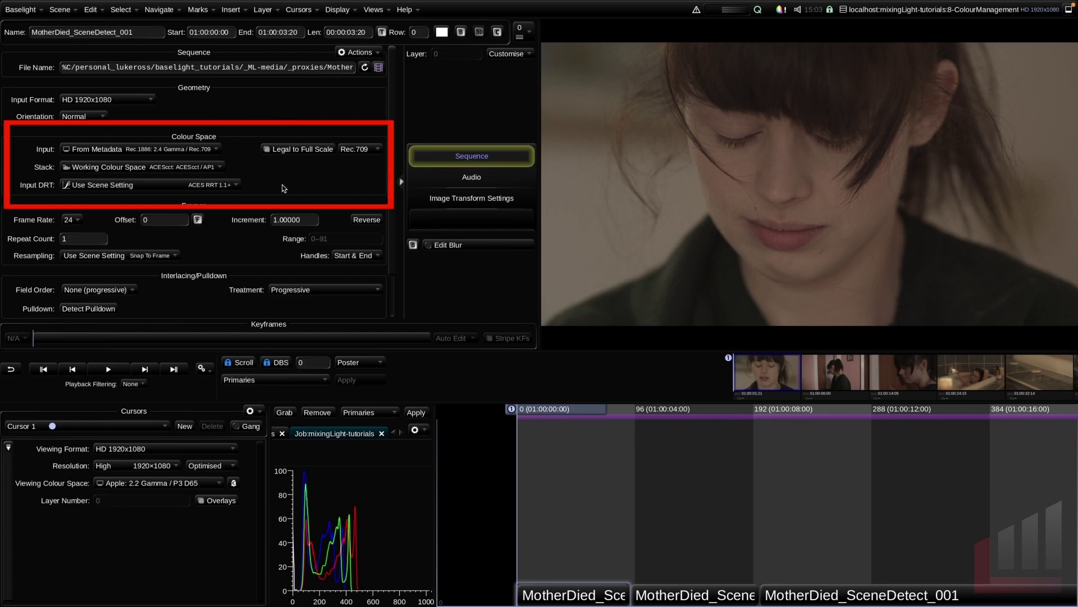
pyautogui.click(402, 185)
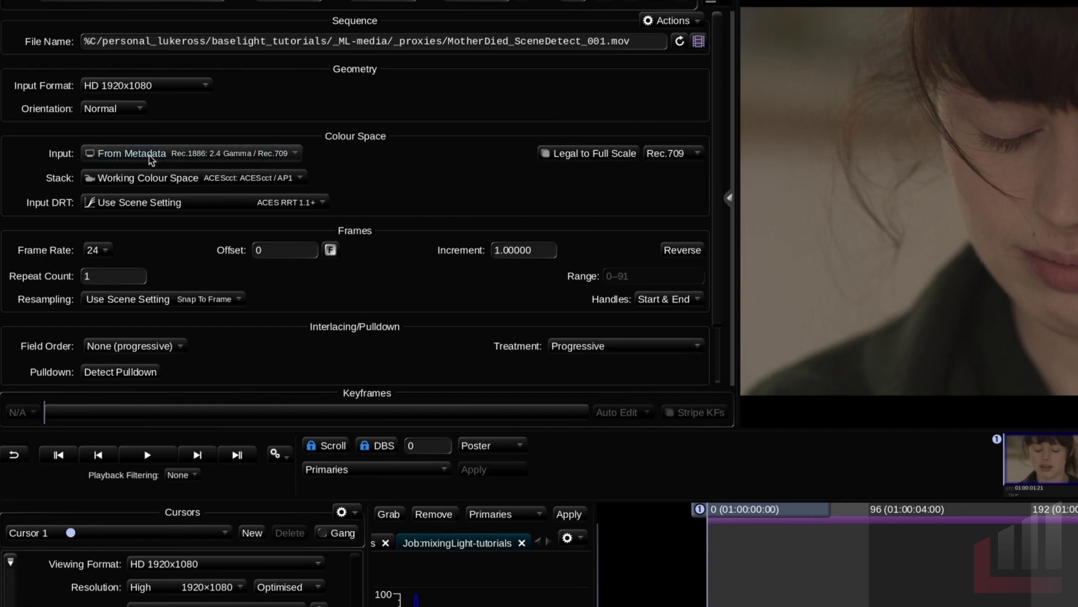
pyautogui.moveTo(154, 156)
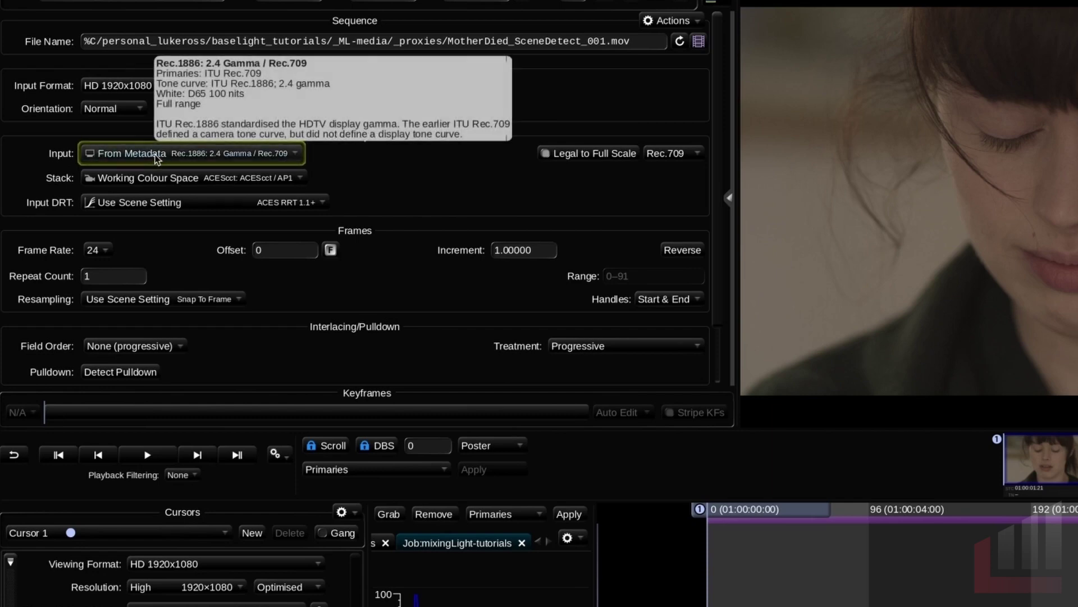
pyautogui.click(251, 160)
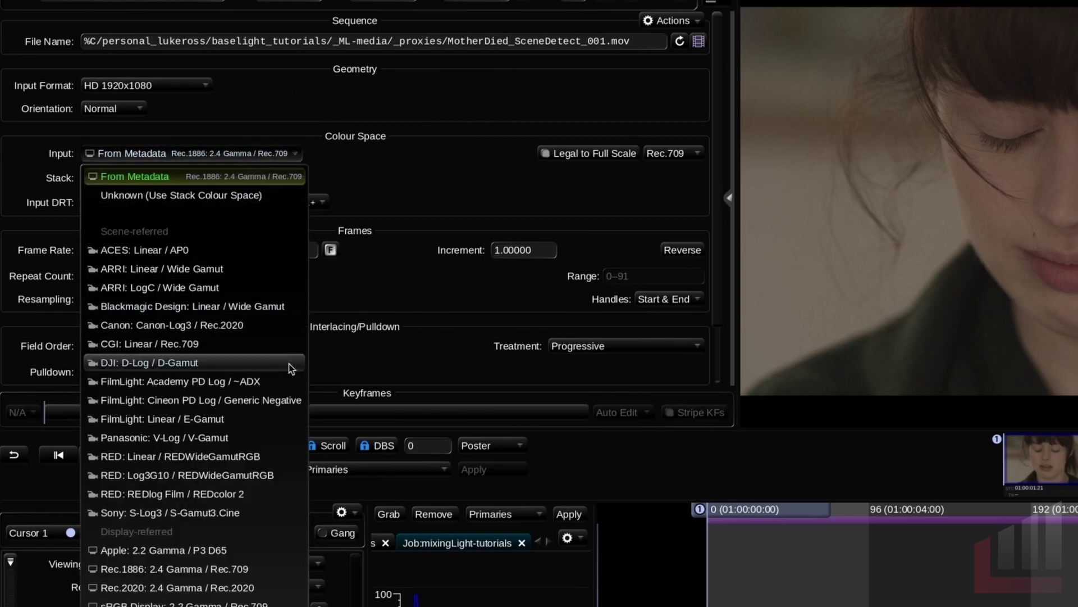
pyautogui.click(255, 456)
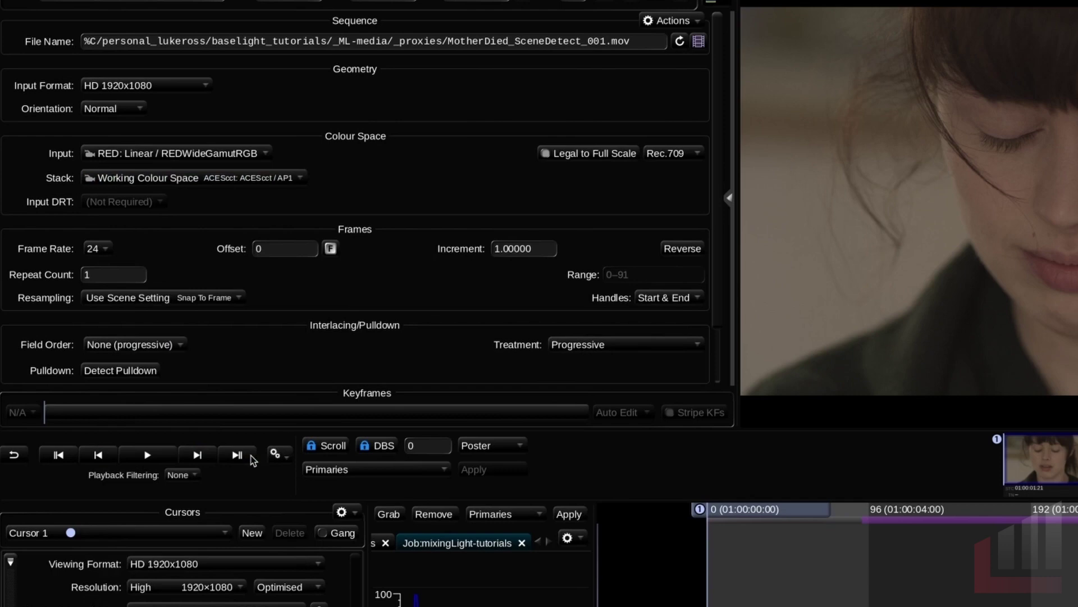
pyautogui.click(218, 157)
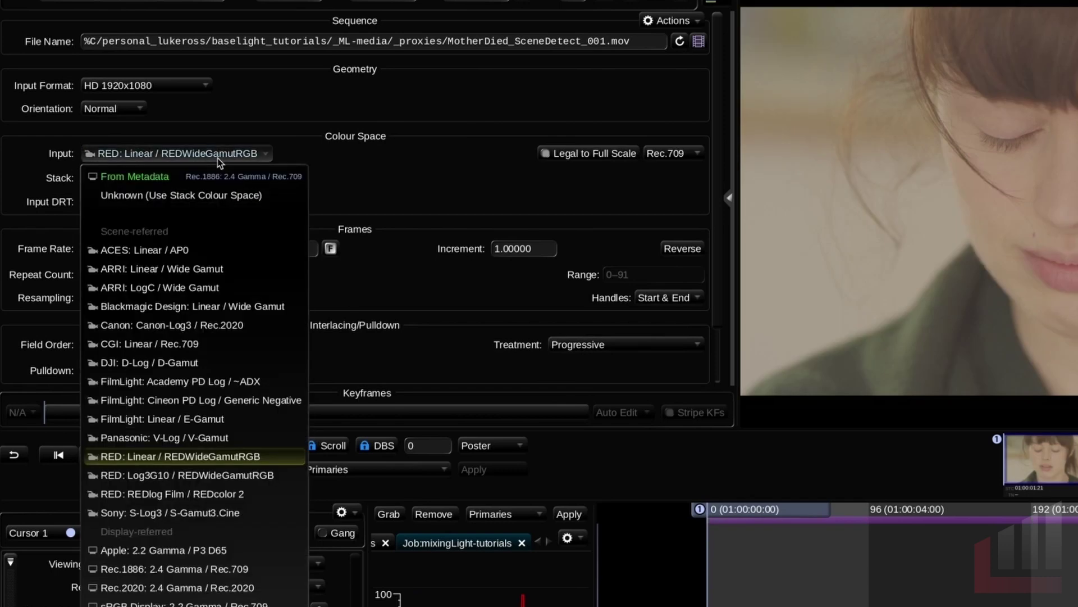
pyautogui.click(221, 513)
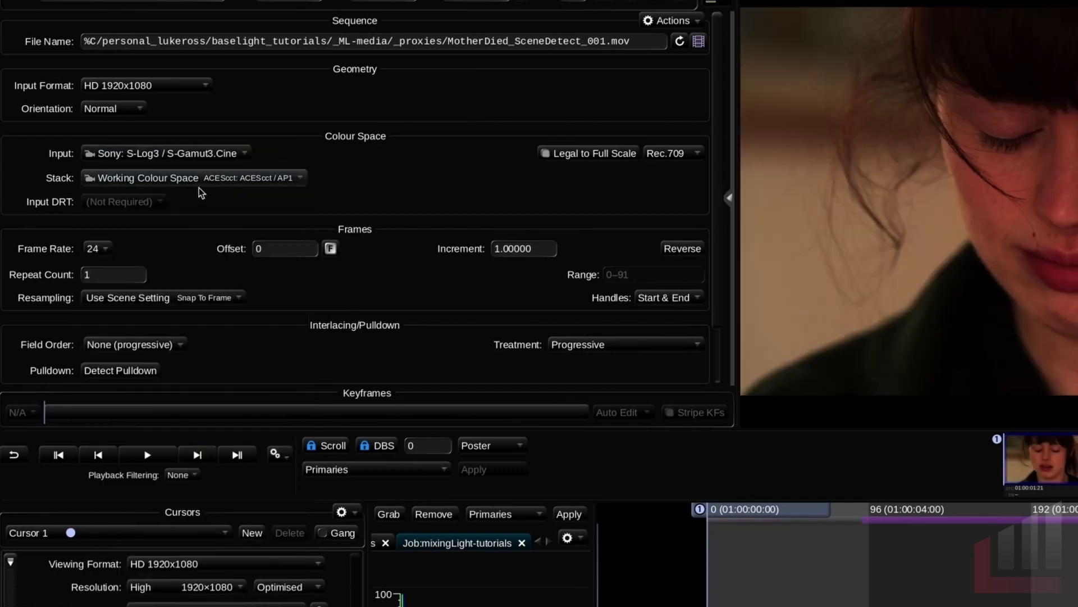
pyautogui.click(217, 156)
pyautogui.click(214, 250)
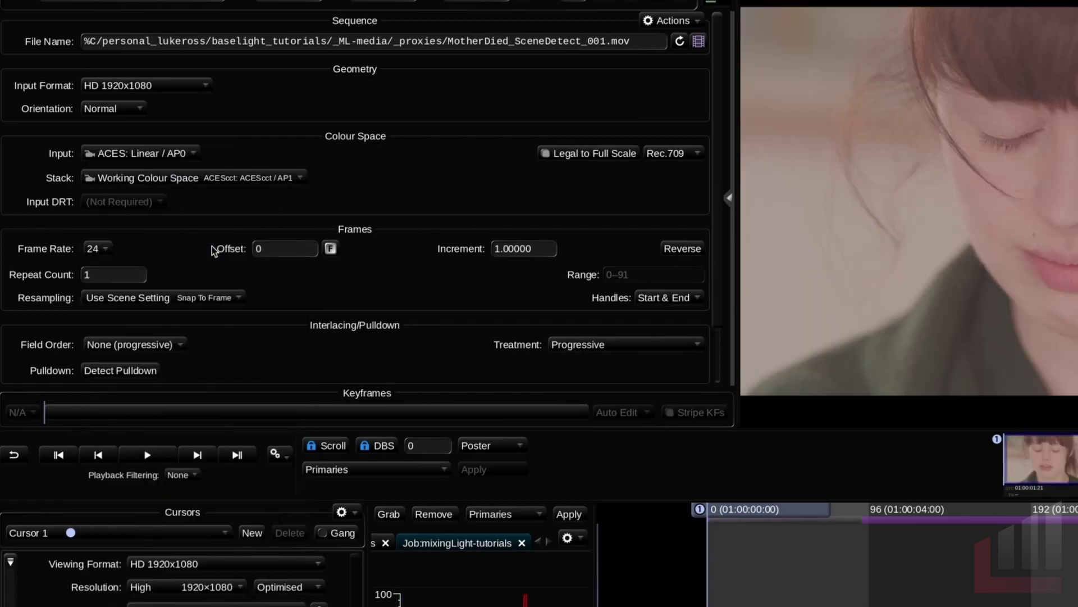
# Set the clip input colour space to From Metadata (Rec.1886: 2.4 Gamma / Rec.709).
pyautogui.click(186, 160)
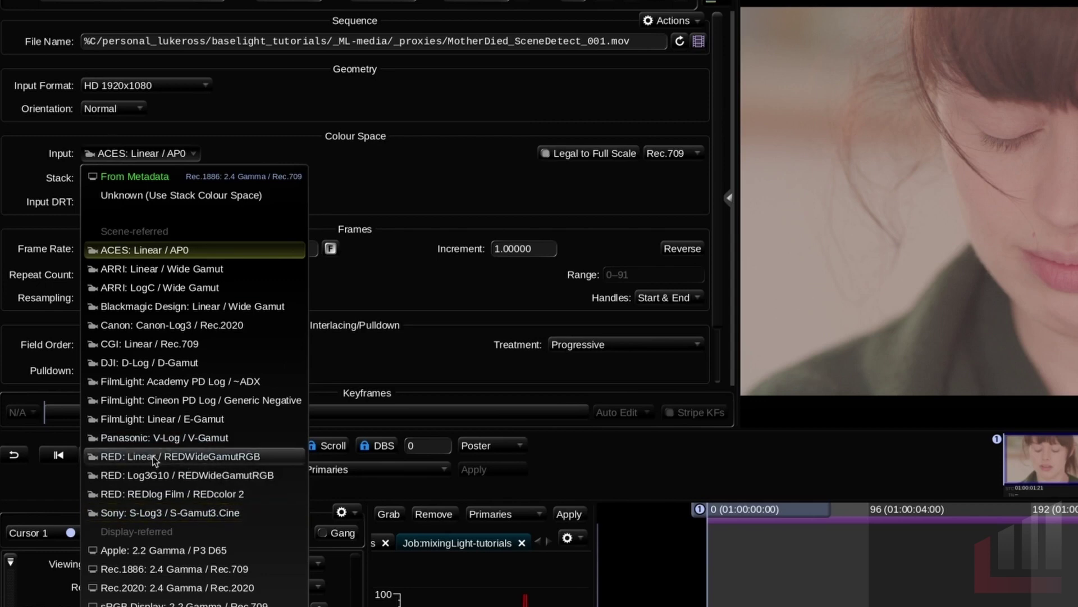
pyautogui.click(148, 513)
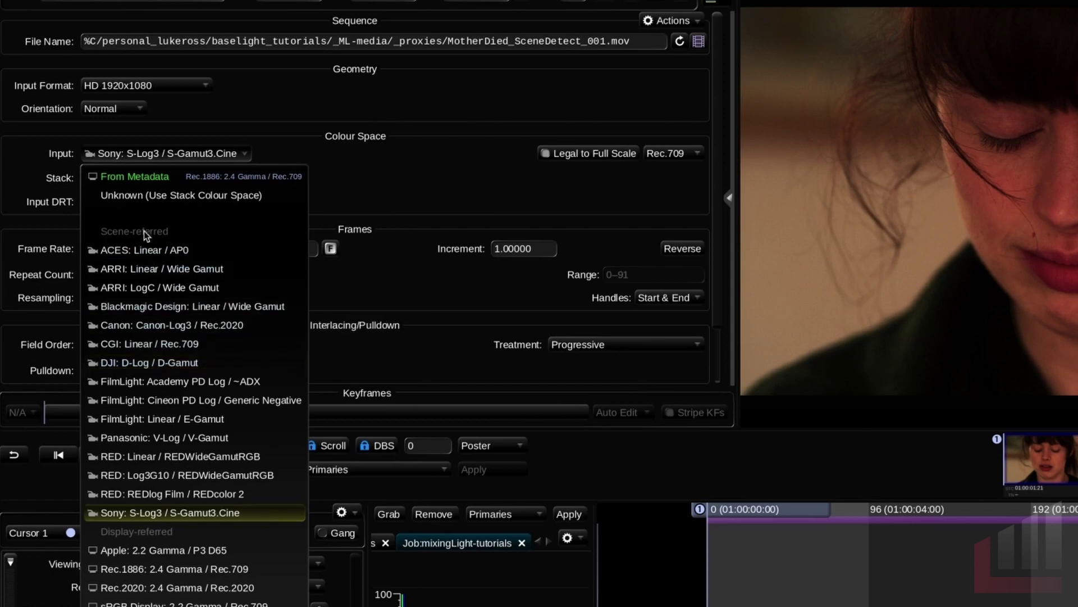
pyautogui.click(252, 184)
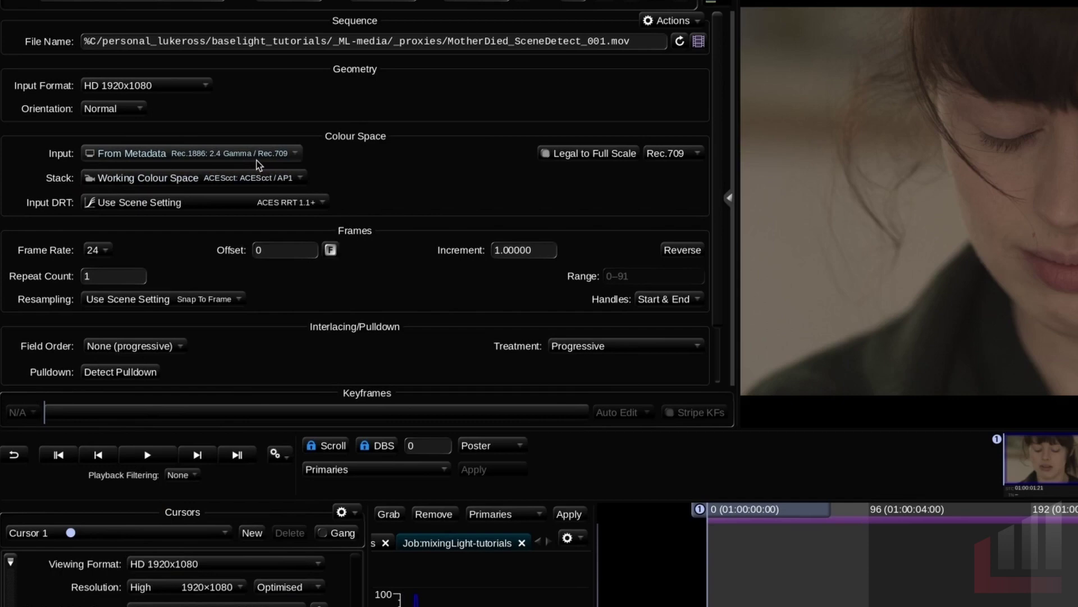
pyautogui.click(256, 161)
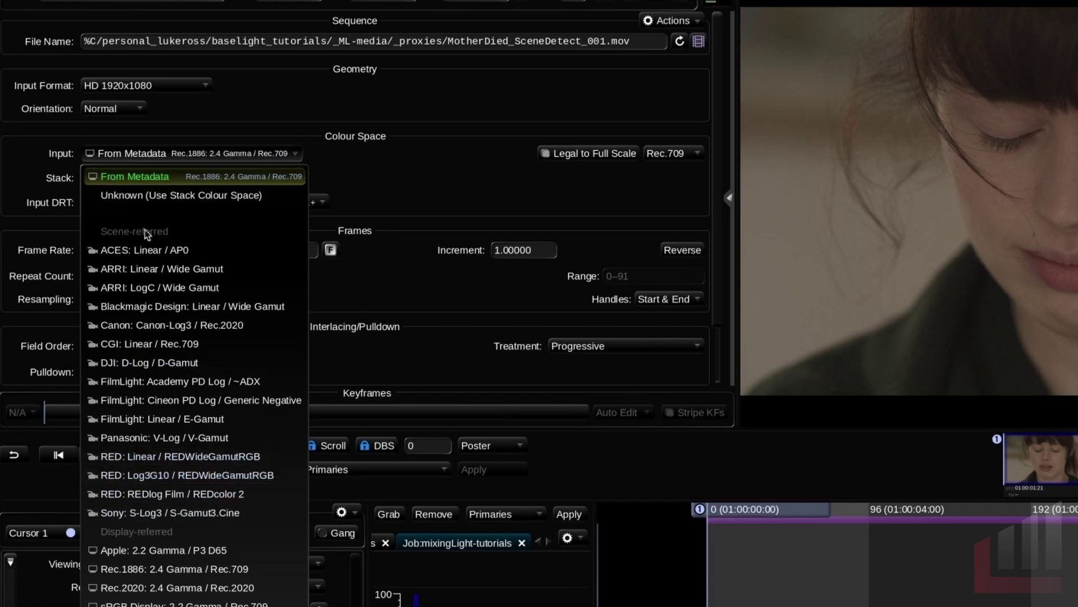
pyautogui.click(171, 179)
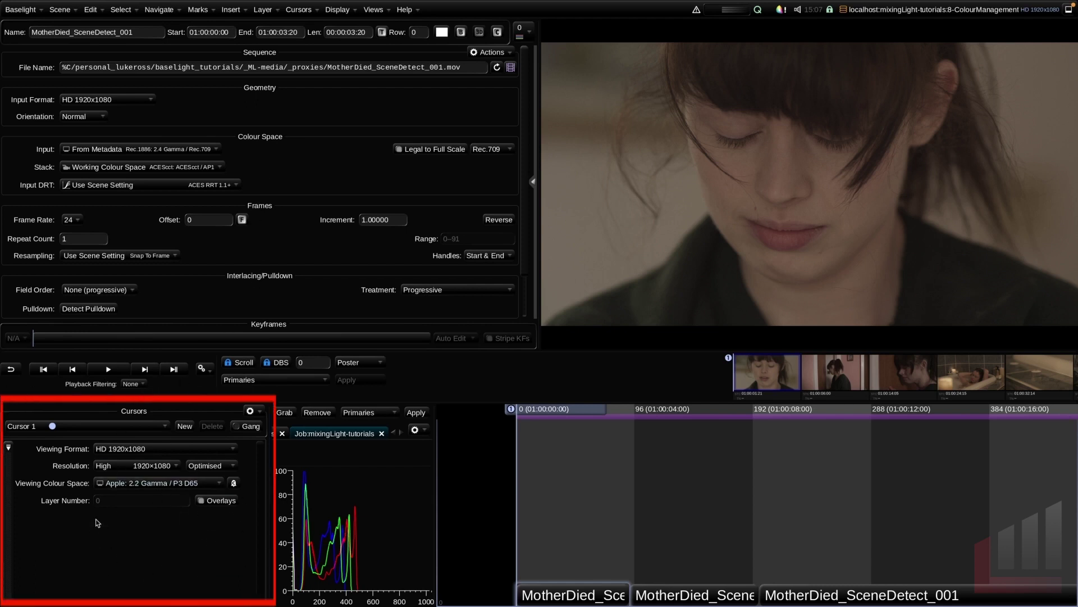
# Enlarge the cursors and scopes area, leaving the viewing colour space at Apple: 2.2 Gamma / P3 D65.
pyautogui.moveTo(291, 402); pyautogui.dragTo(293, 350)
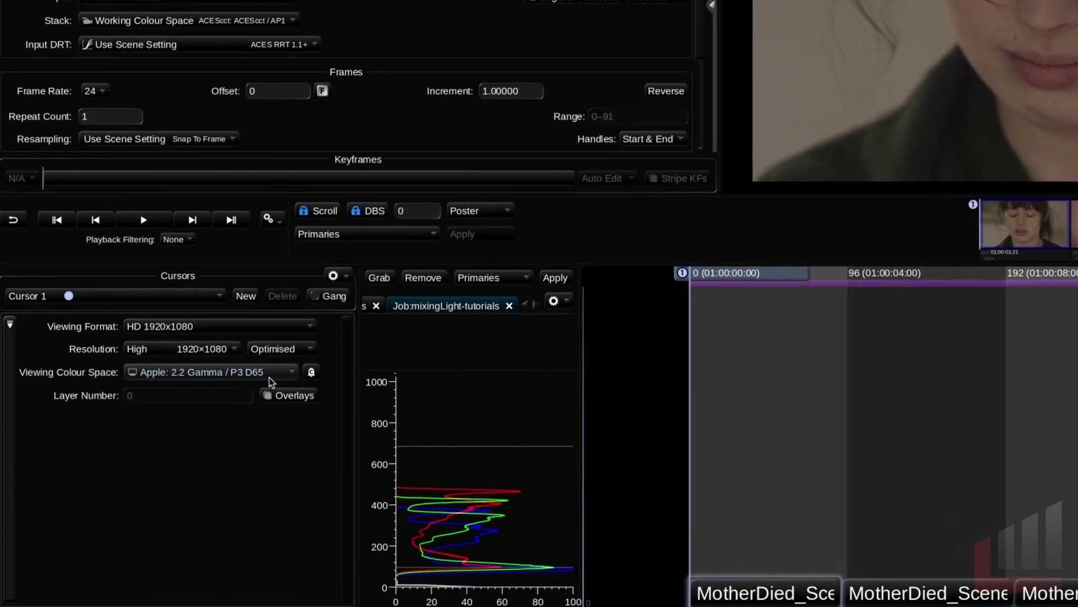
pyautogui.click(284, 368)
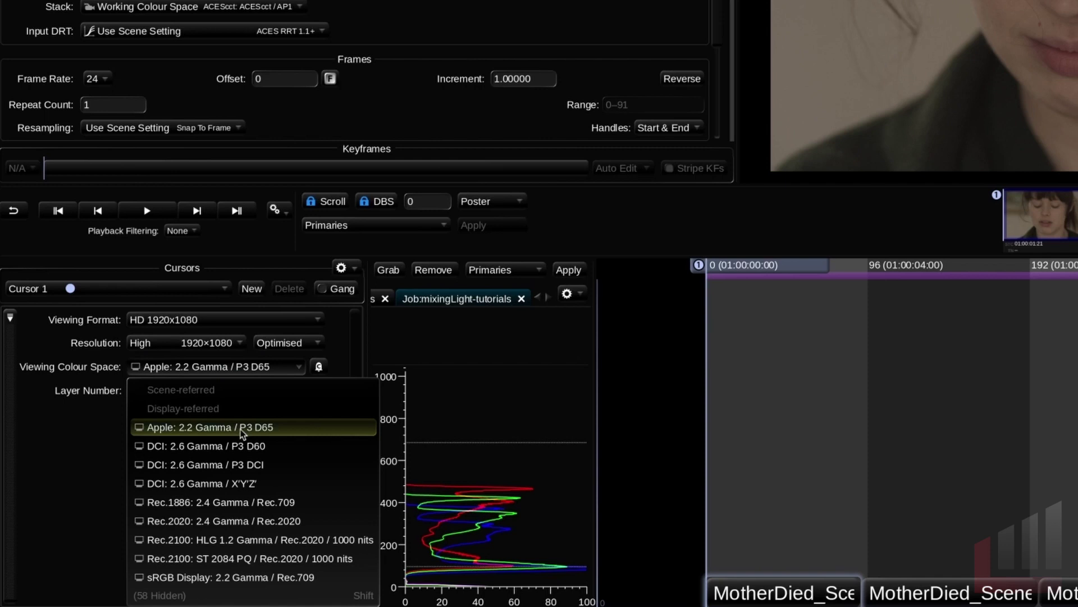
pyautogui.click(274, 430)
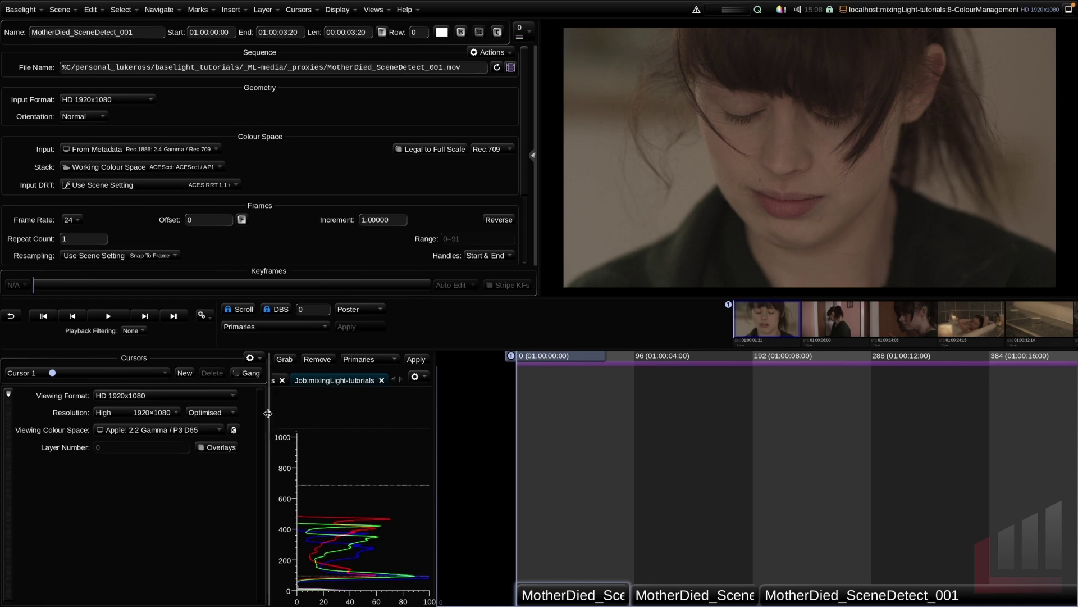
pyautogui.click(207, 431)
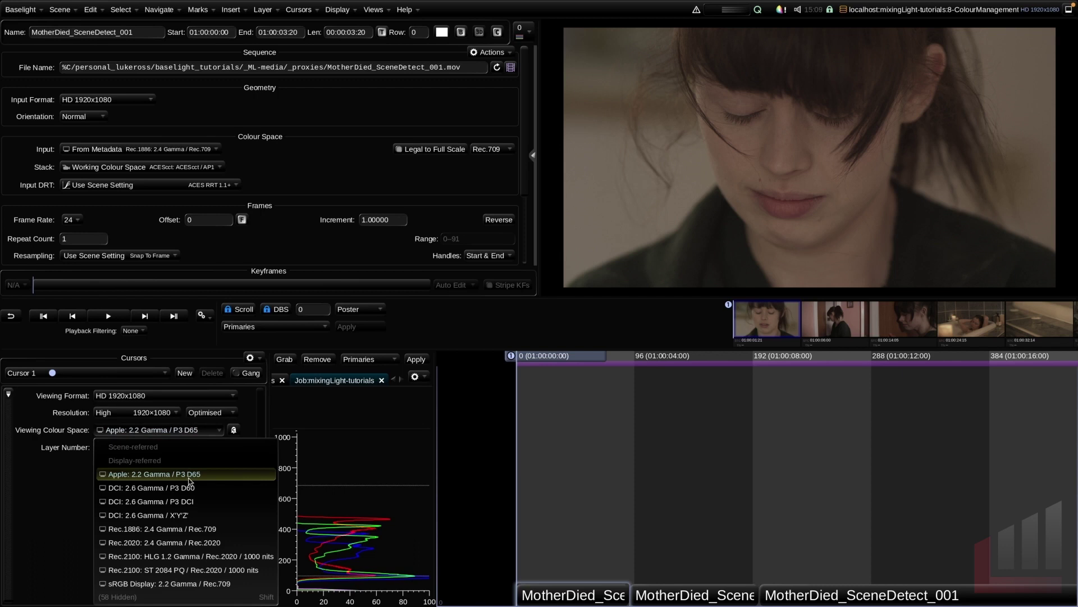
pyautogui.click(238, 532)
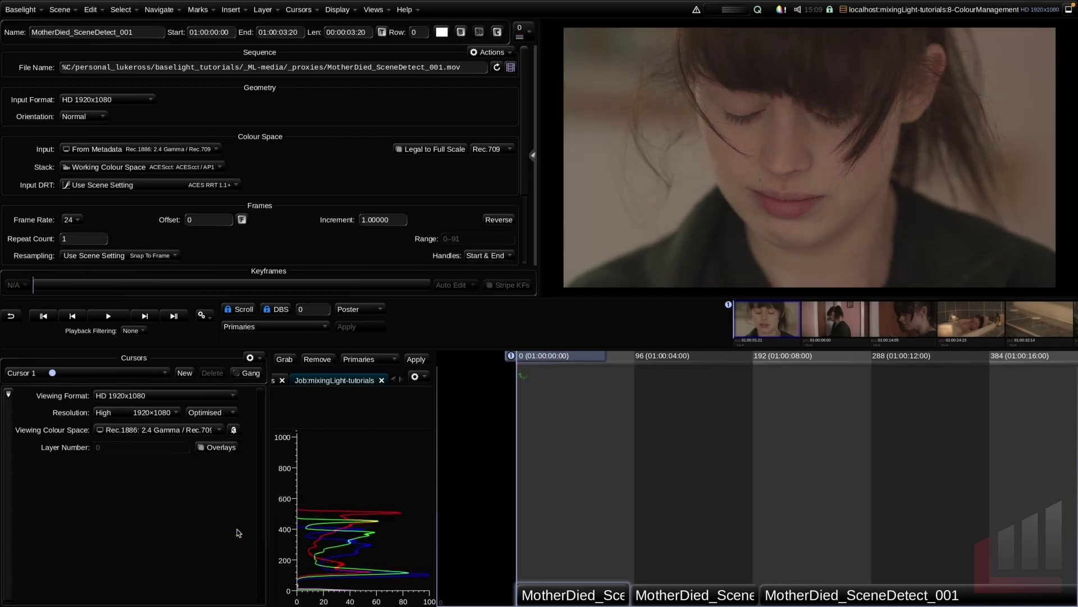
pyautogui.click(217, 430)
pyautogui.click(208, 478)
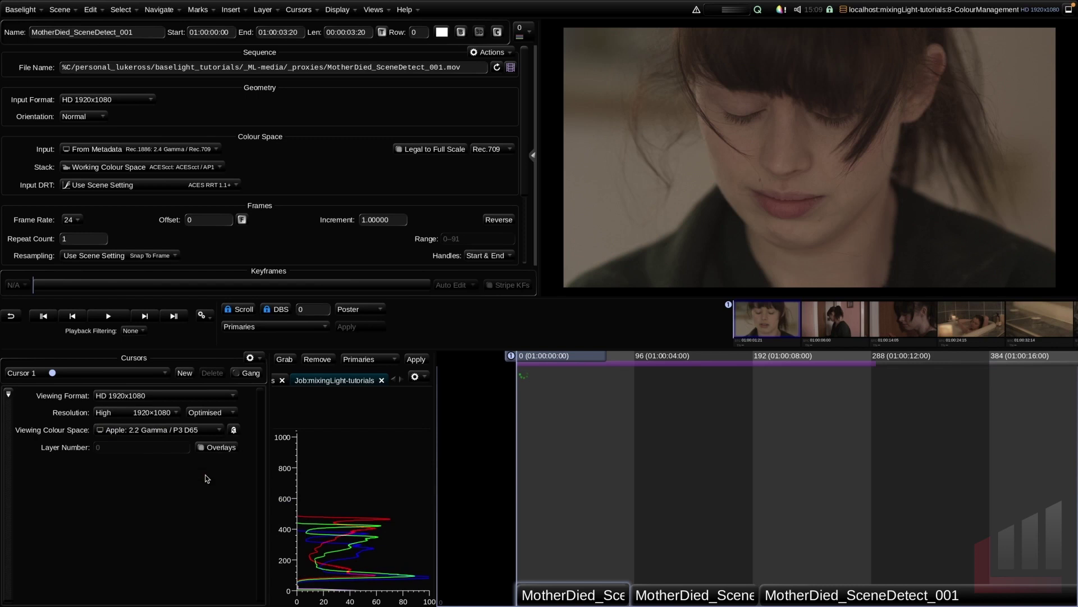
pyautogui.click(214, 432)
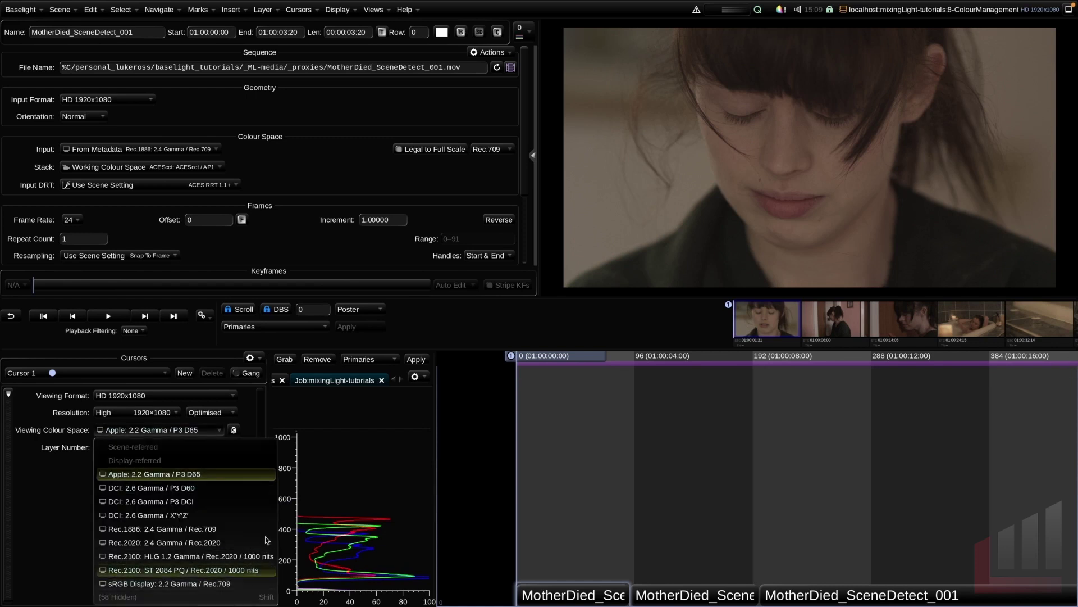
pyautogui.click(251, 568)
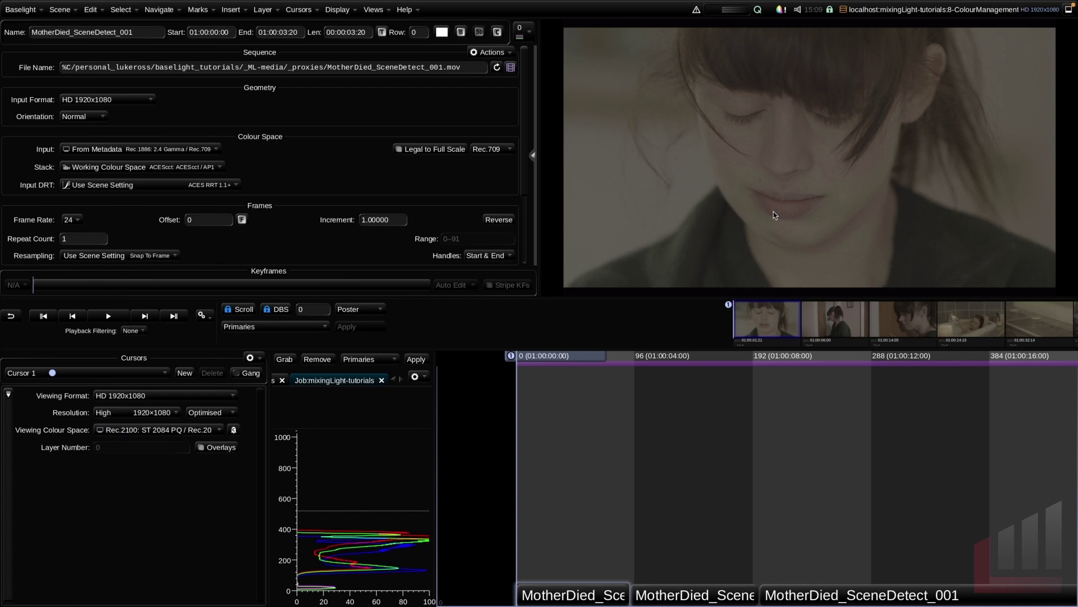
pyautogui.click(152, 431)
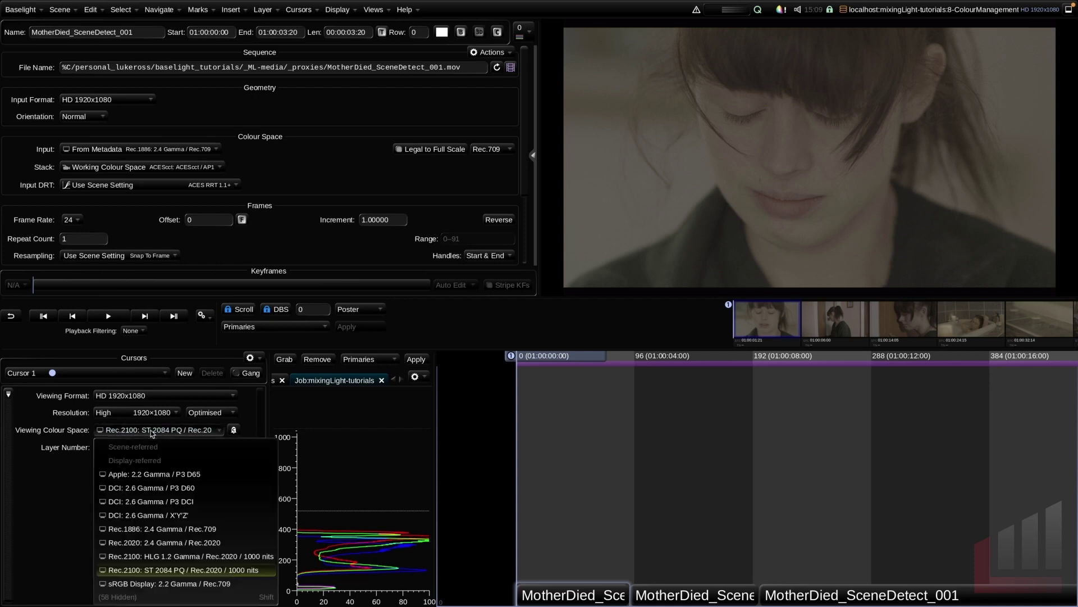
pyautogui.click(169, 475)
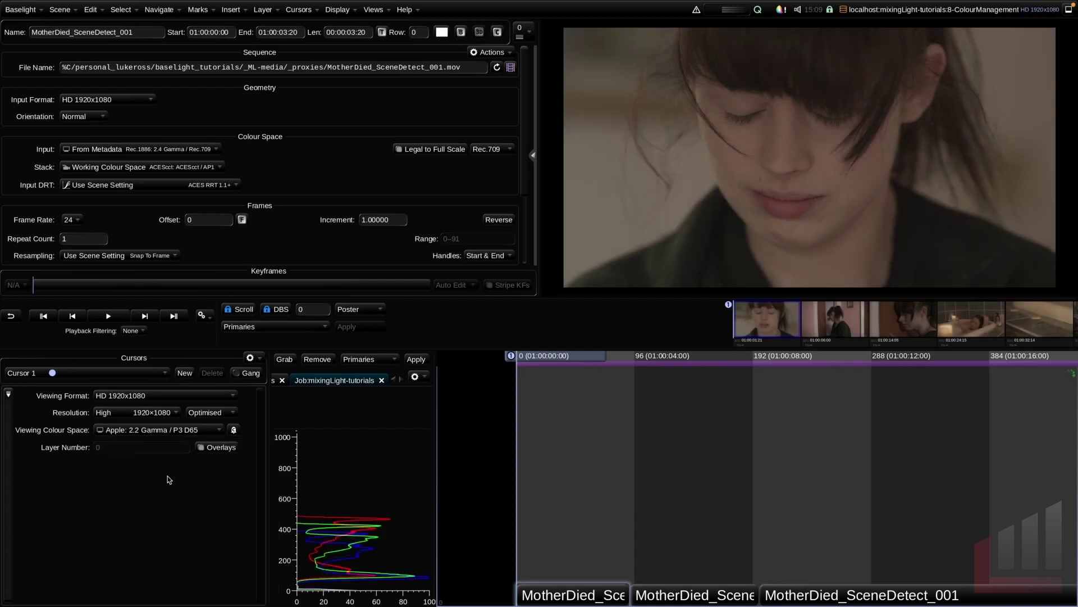
pyautogui.click(192, 433)
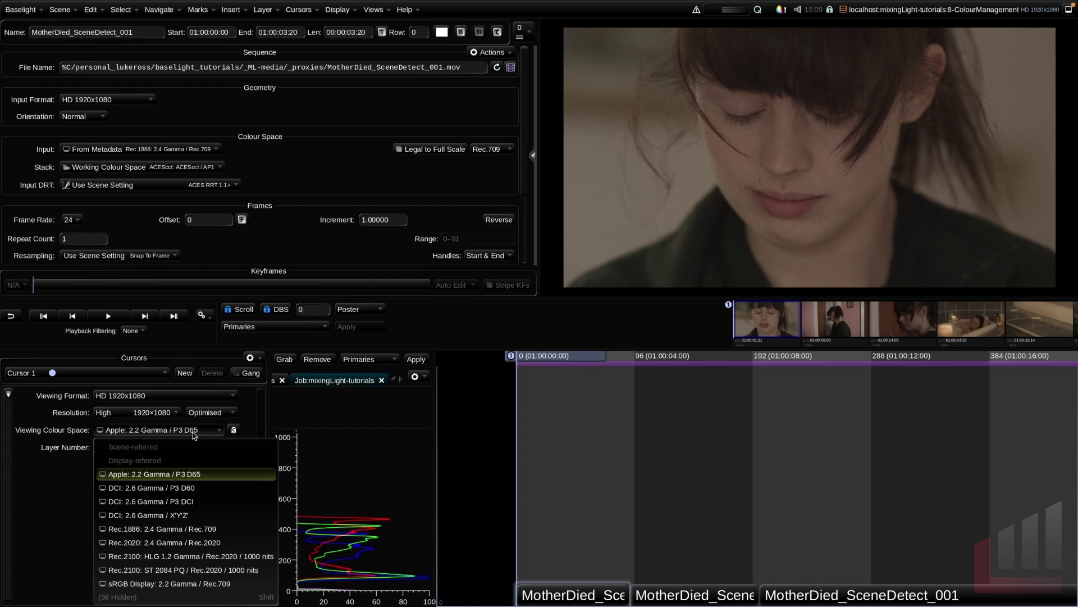
pyautogui.click(235, 473)
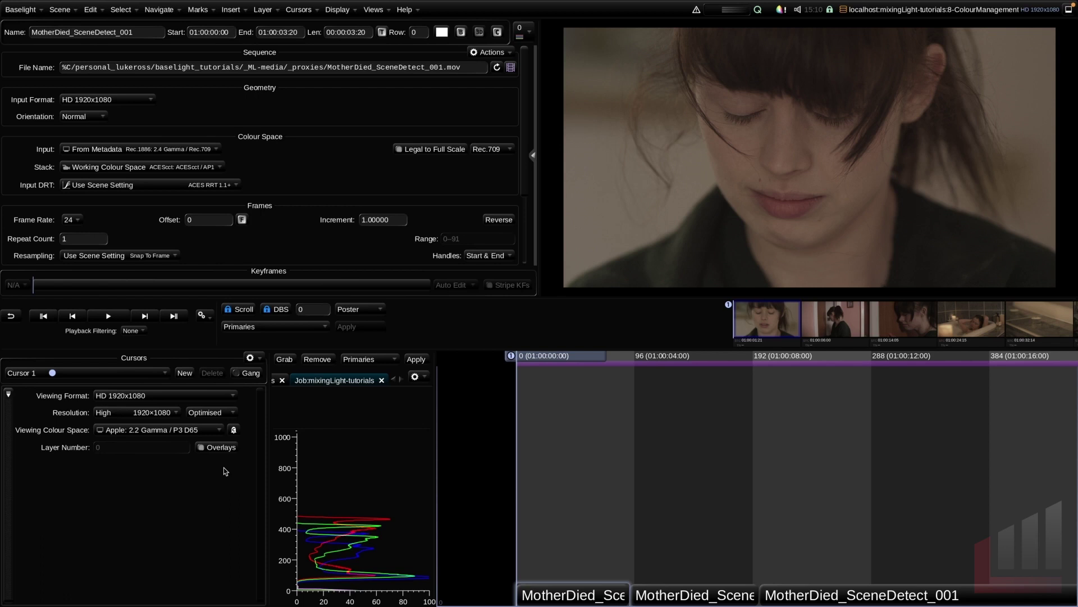
pyautogui.hotkey('ctrl', 'shift', 's')
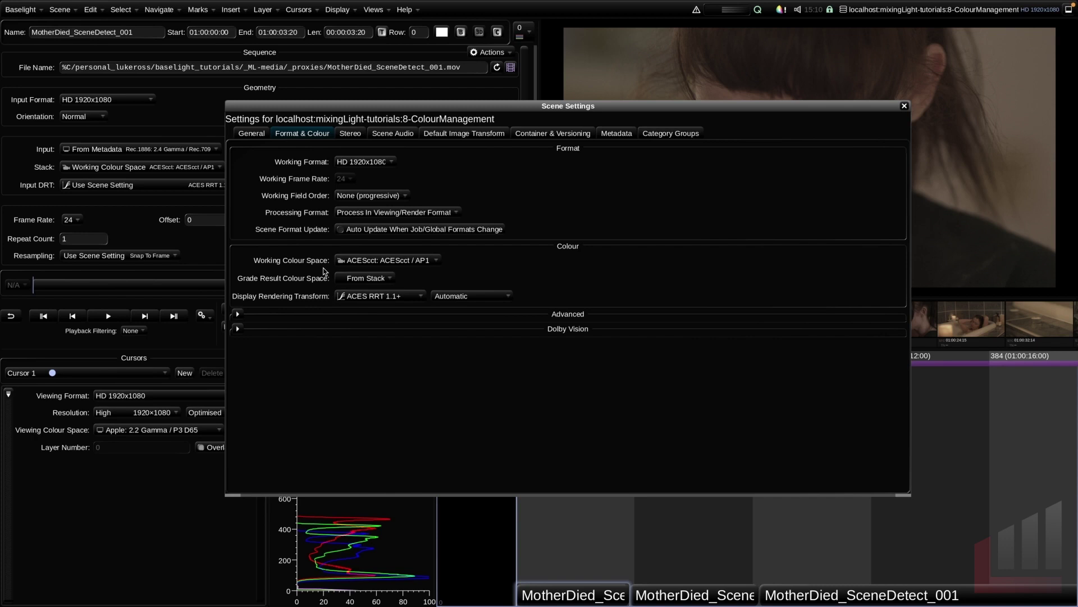
pyautogui.press('Escape')
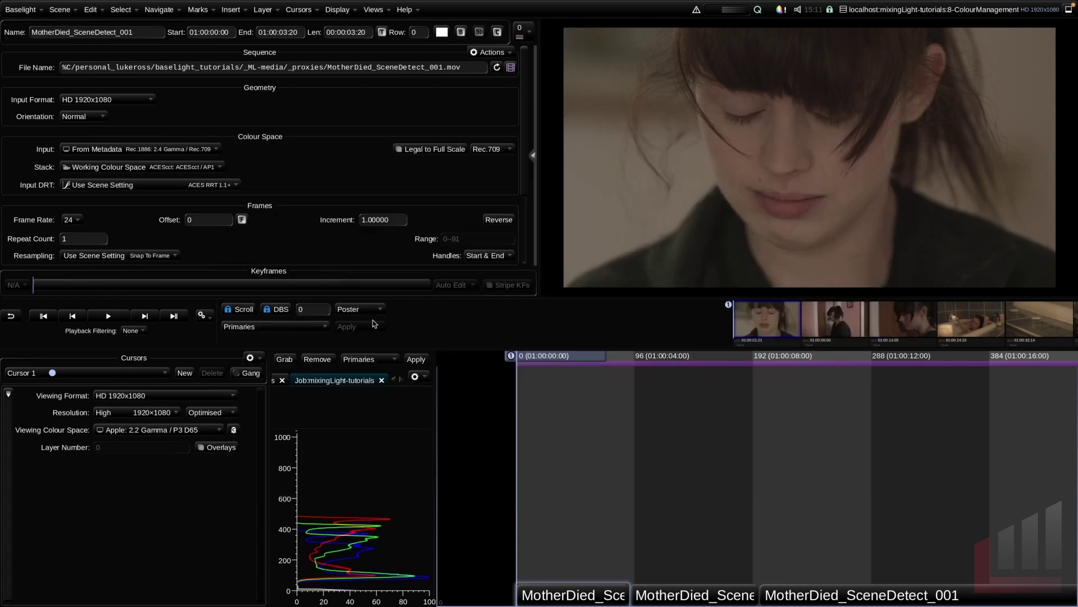
pyautogui.click(120, 153)
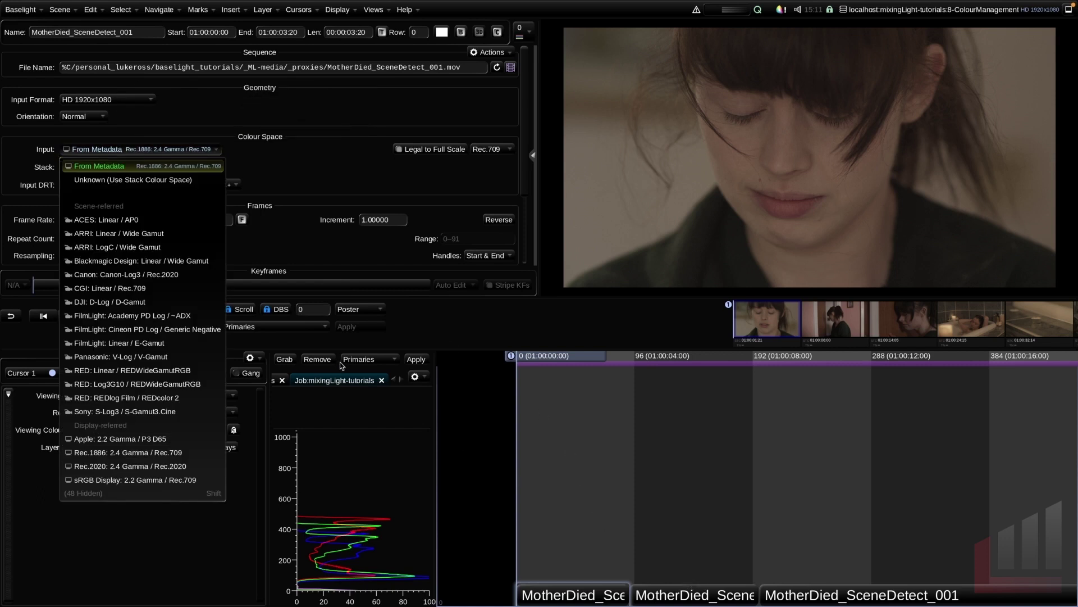
pyautogui.click(585, 435)
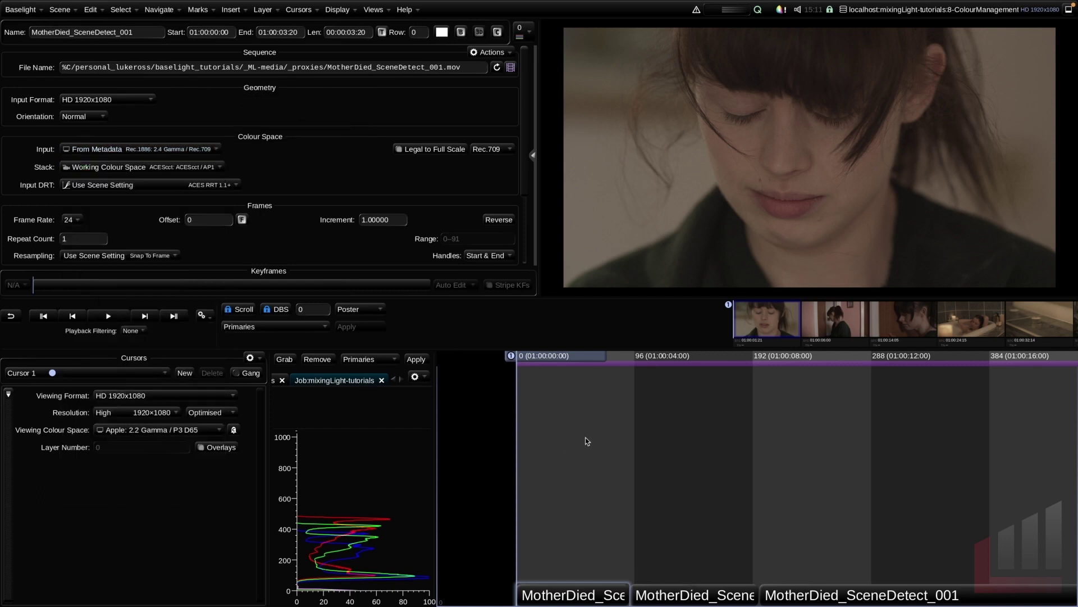
pyautogui.press('Down')
pyautogui.press('Down')
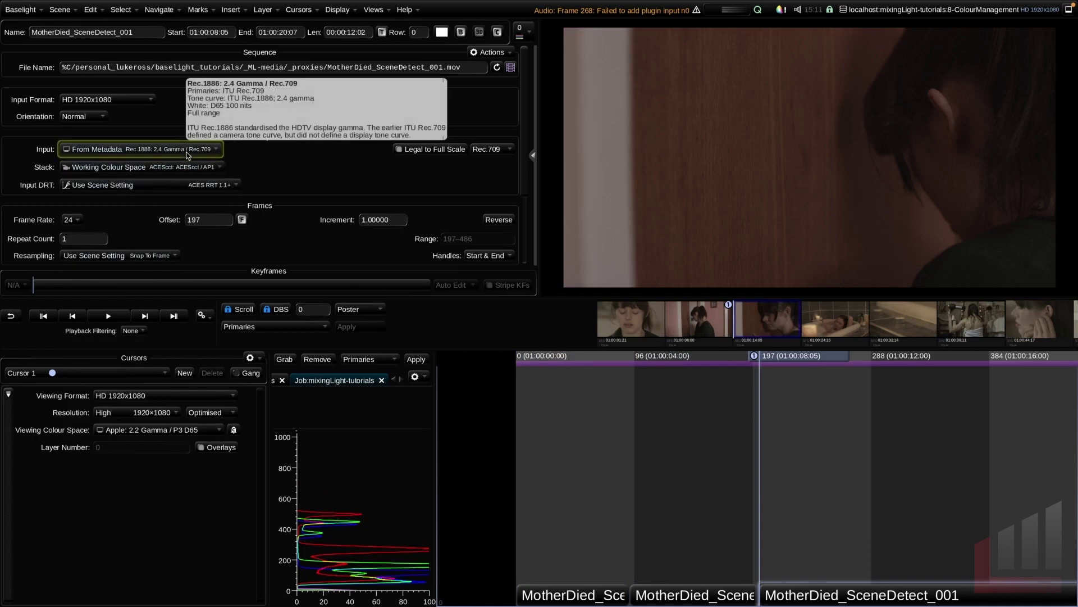
pyautogui.press('Home')
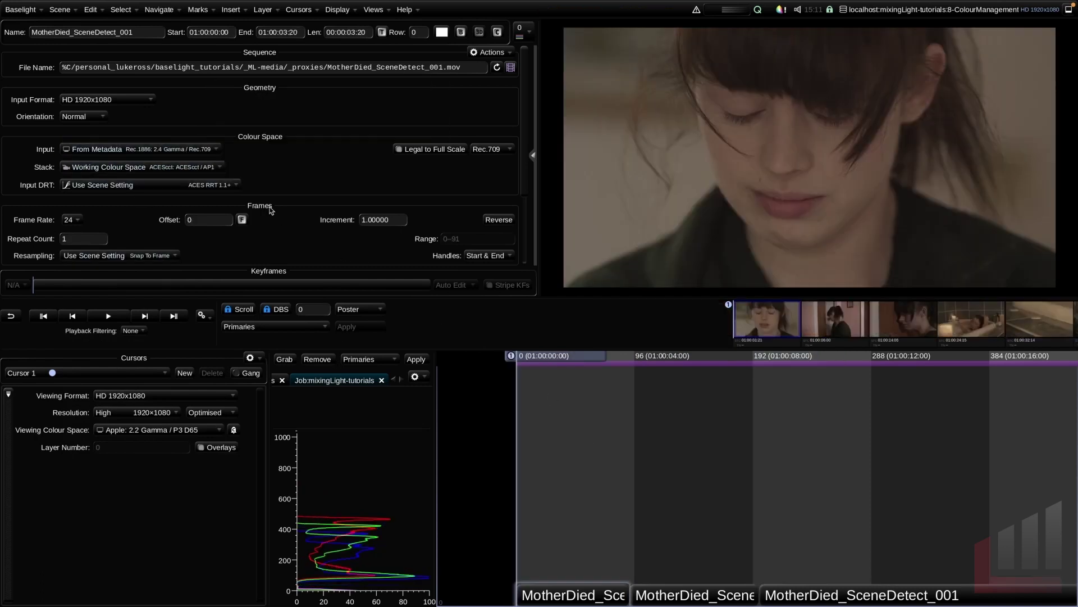
pyautogui.click(209, 150)
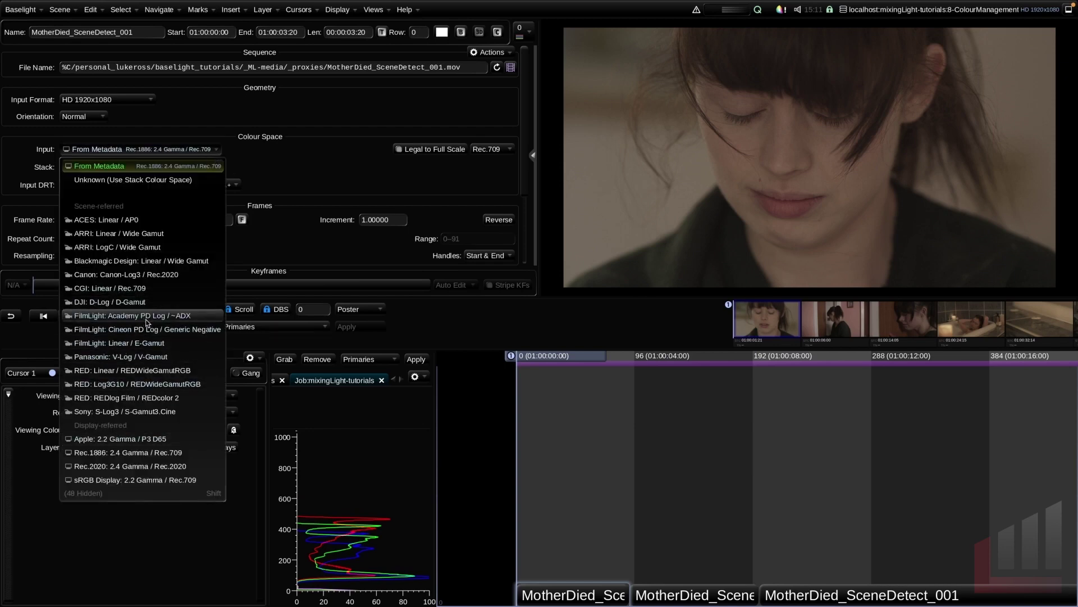
pyautogui.press('shift')
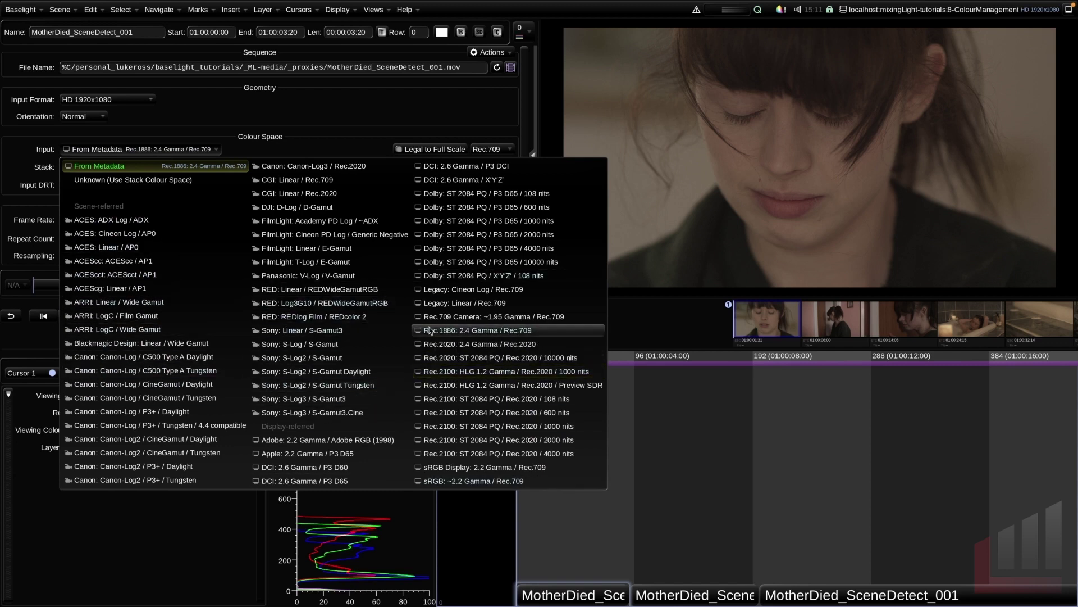
pyautogui.click(252, 430)
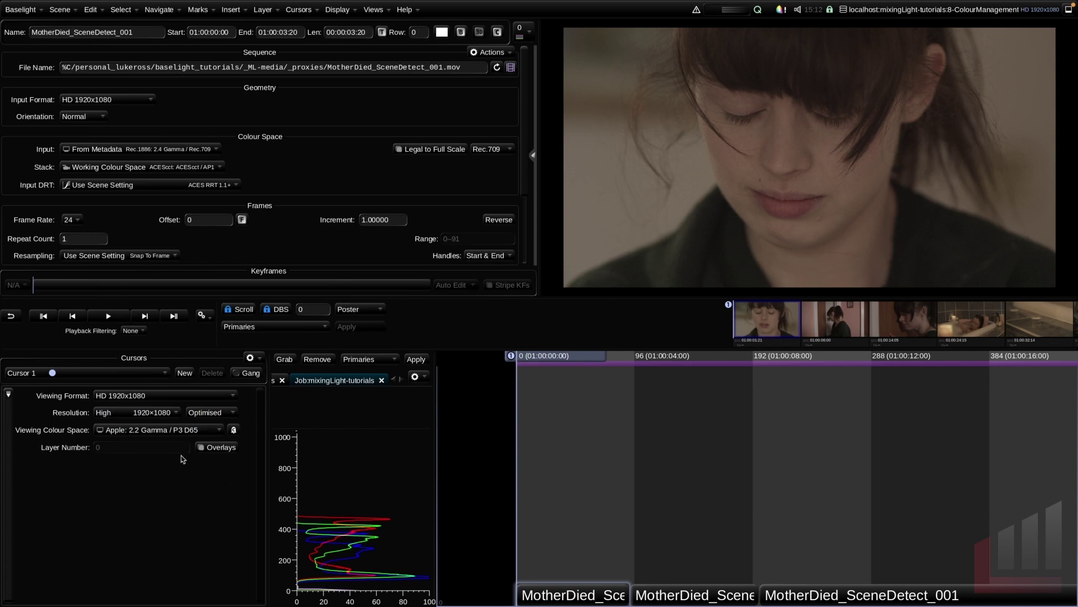
pyautogui.moveTo(186, 433)
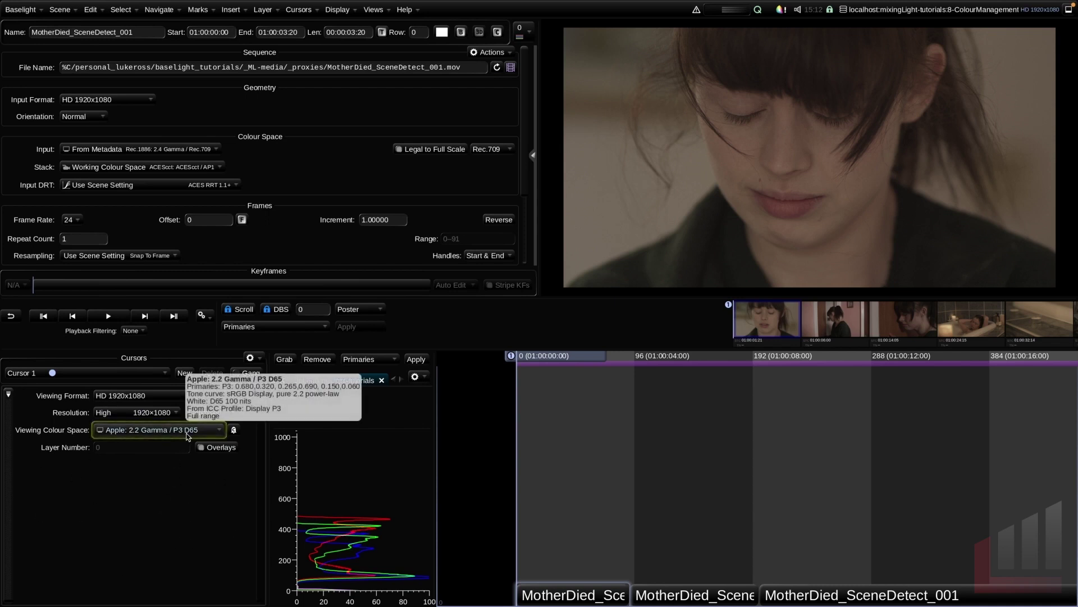